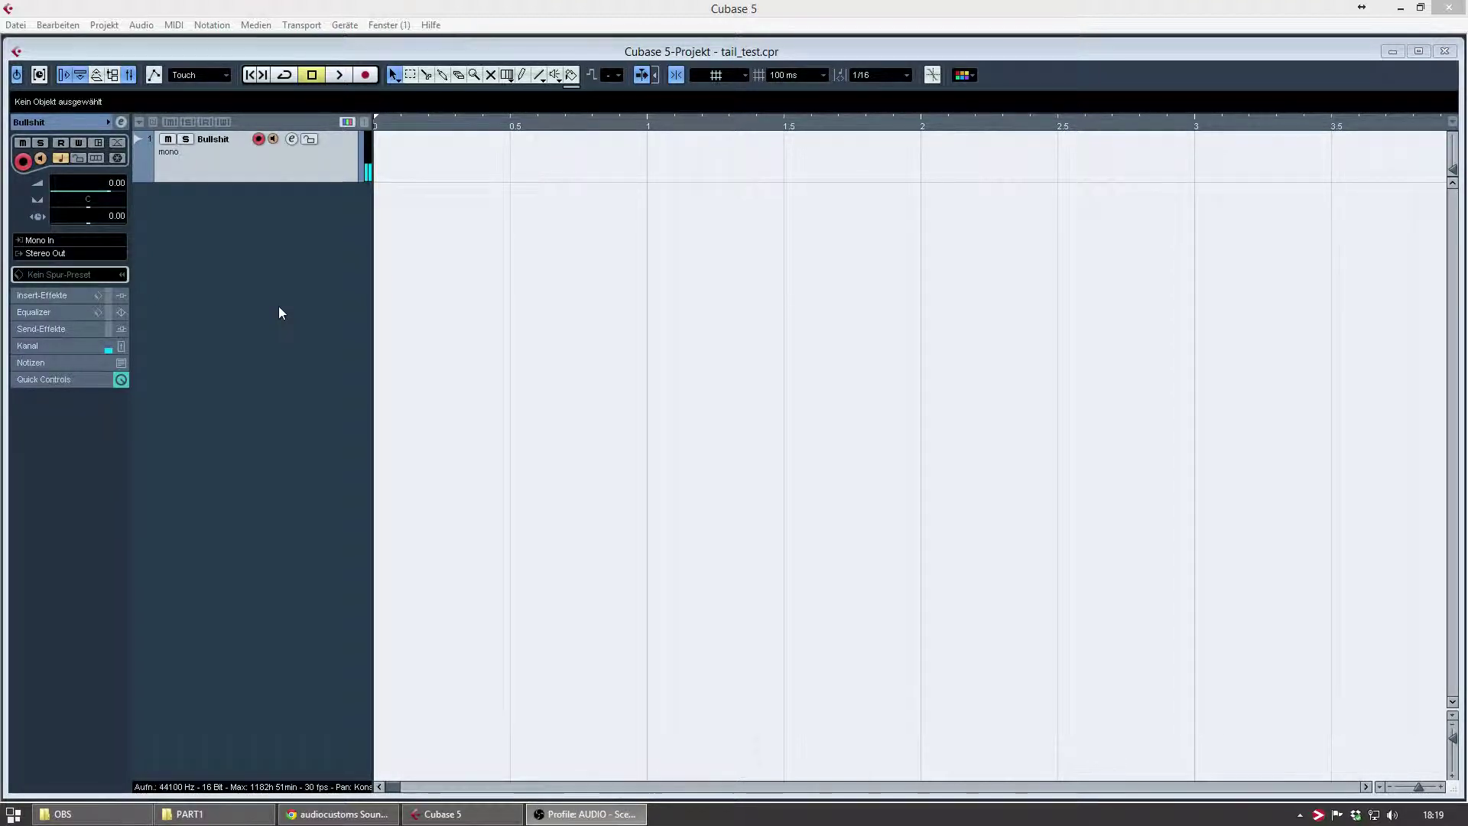
Focus the tail_test project window, which has one empty mono audio track
left_click(271, 307)
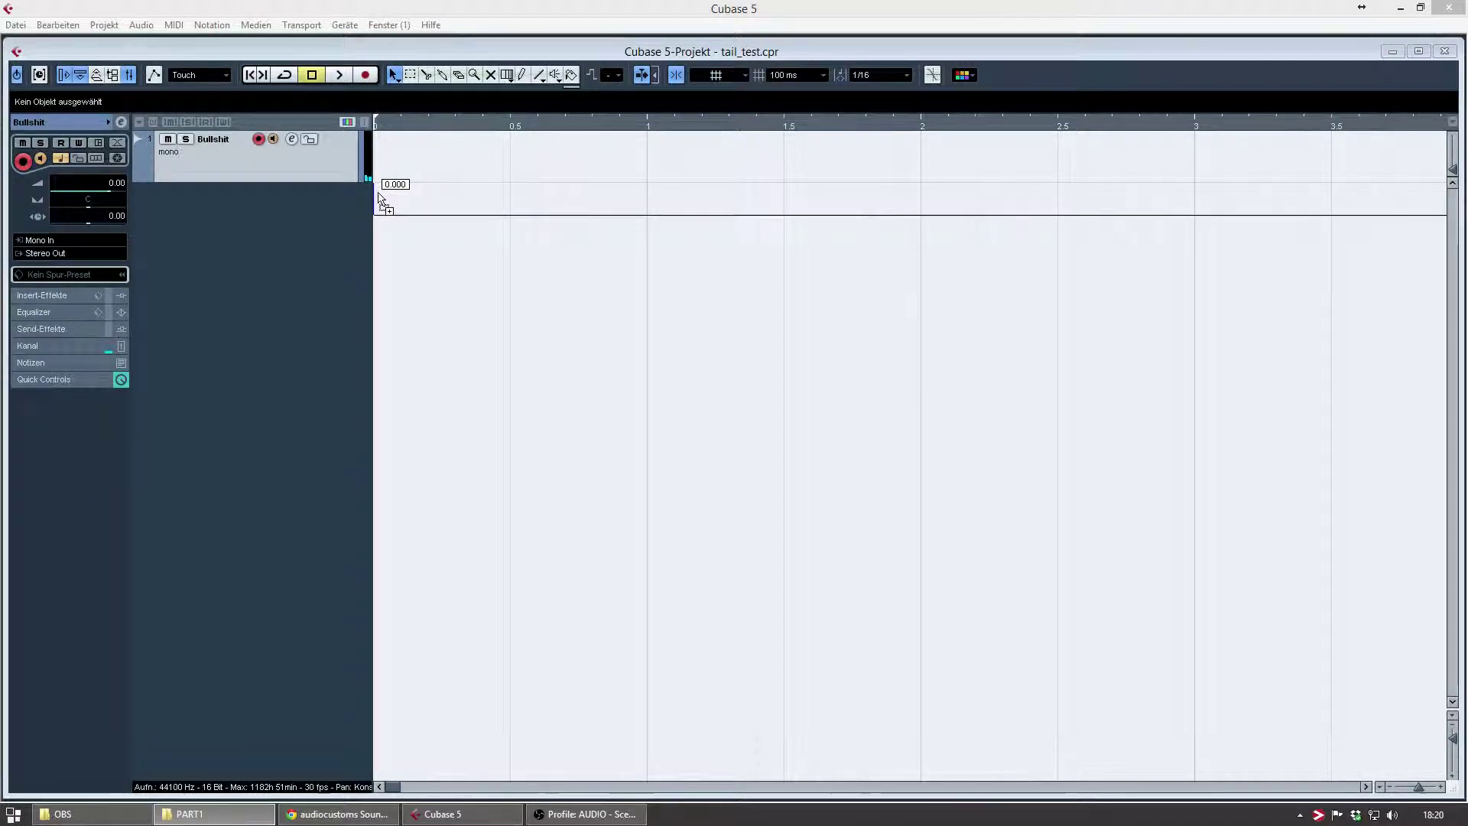
Import the AWCK AR AK 47 Close 04-05 sample onto a stereo track at the start, then play it
left_click_drag(380, 201, 381, 201)
left_click(721, 449)
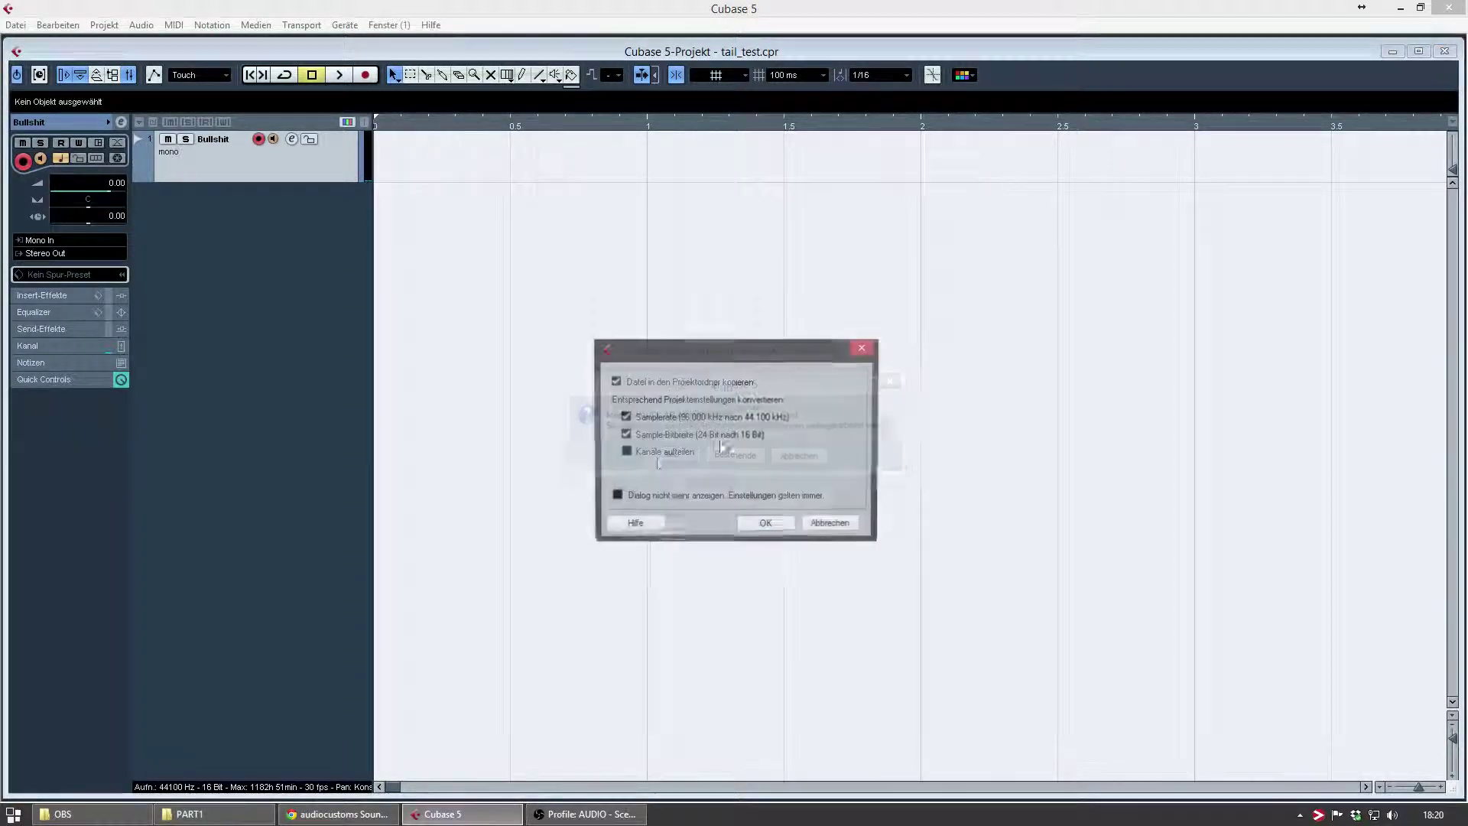
left_click(766, 522)
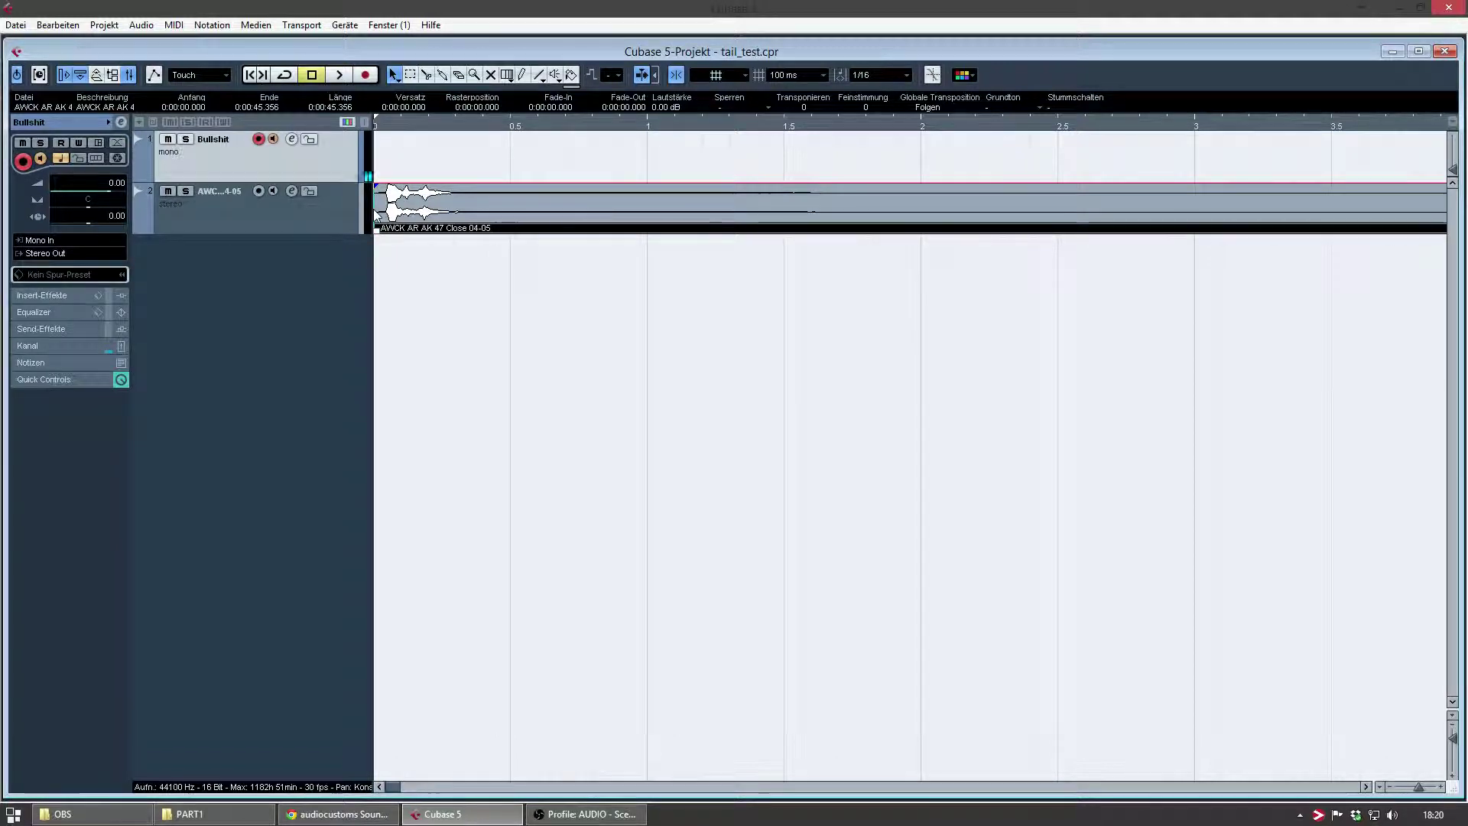
key("space")
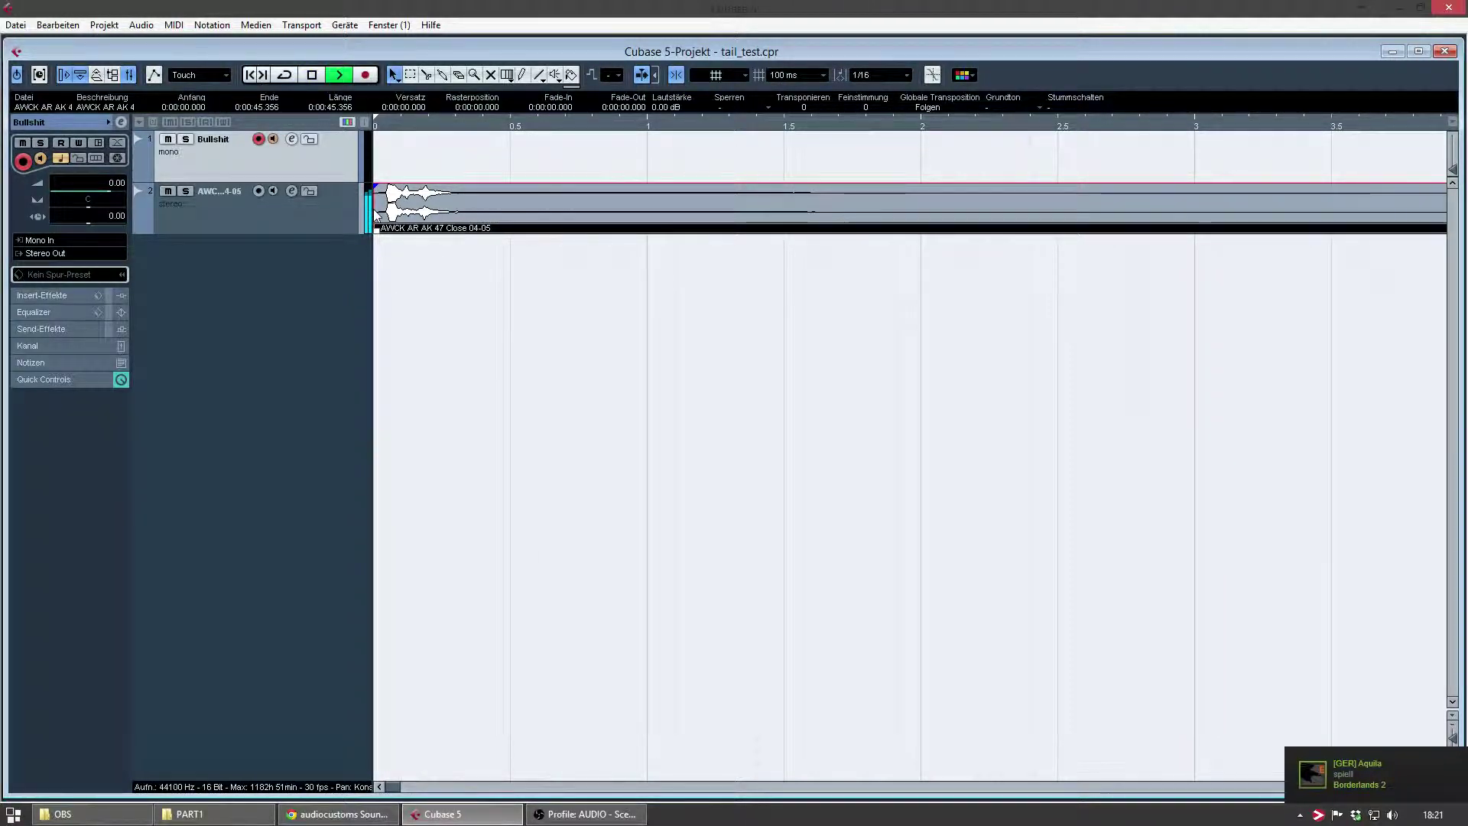
key("space")
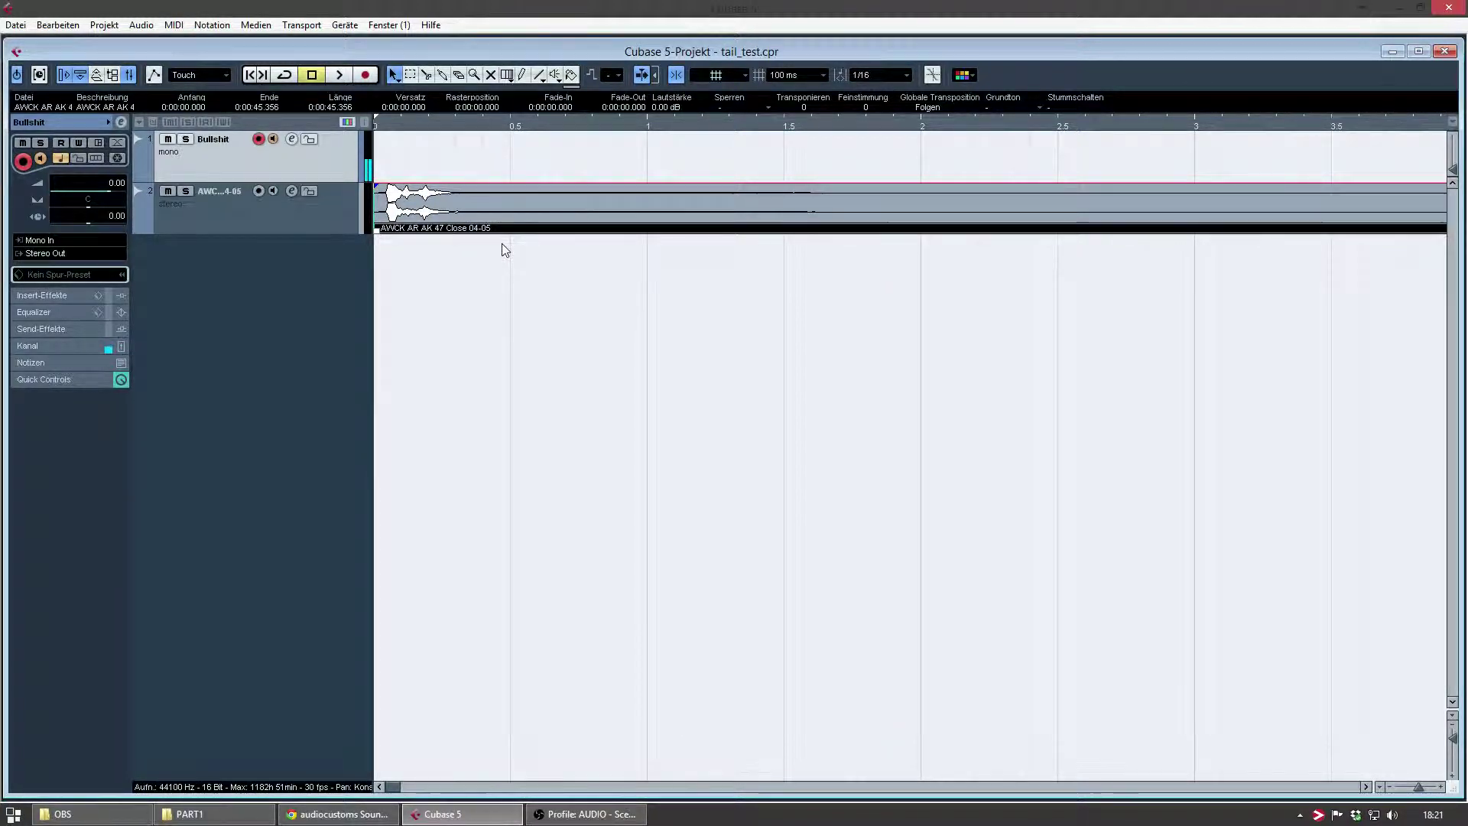
Duplicate the AK 47 gunshot track
left_click(298, 212)
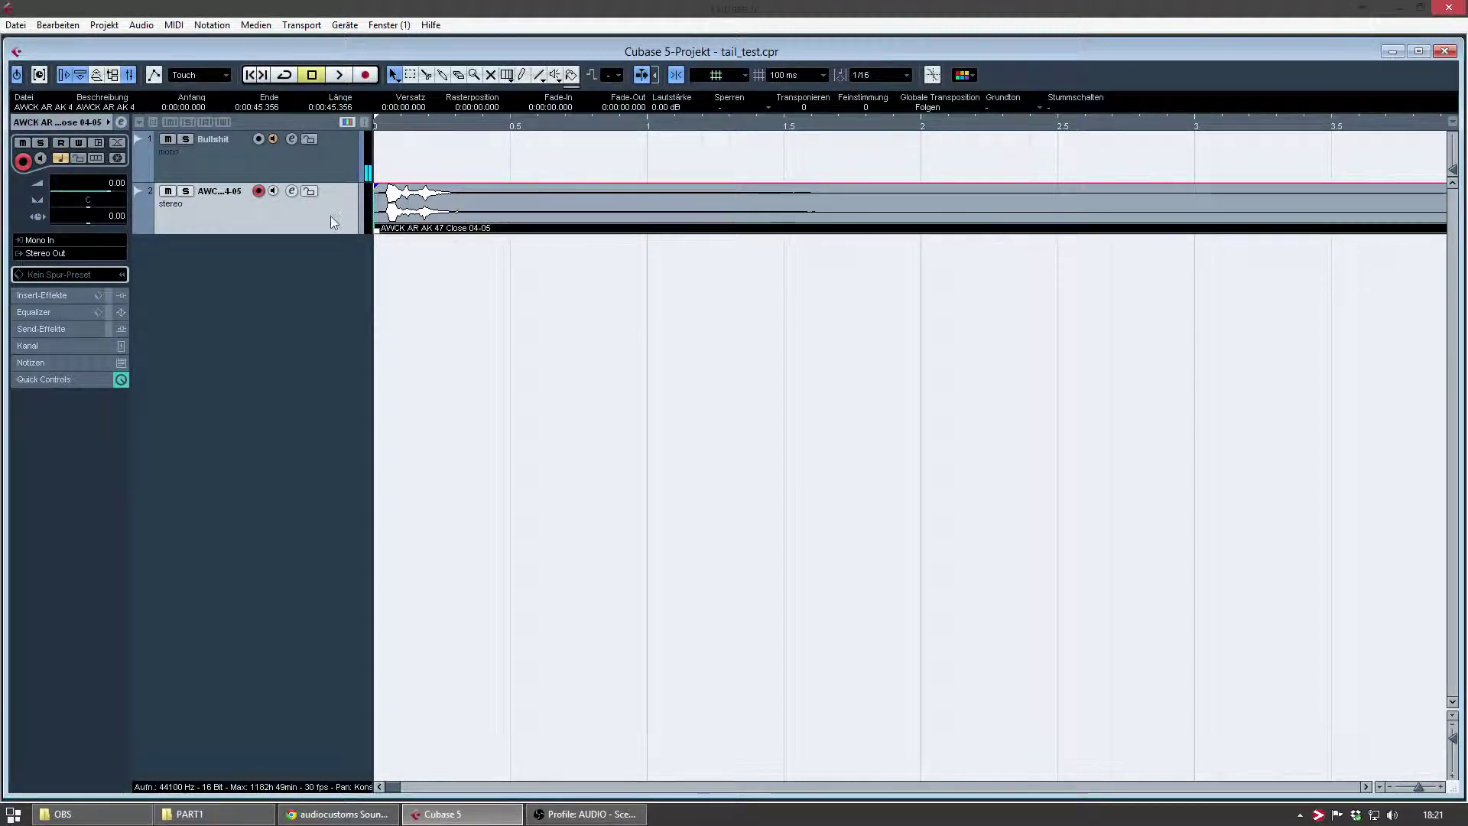
right_click(331, 215)
left_click(382, 262)
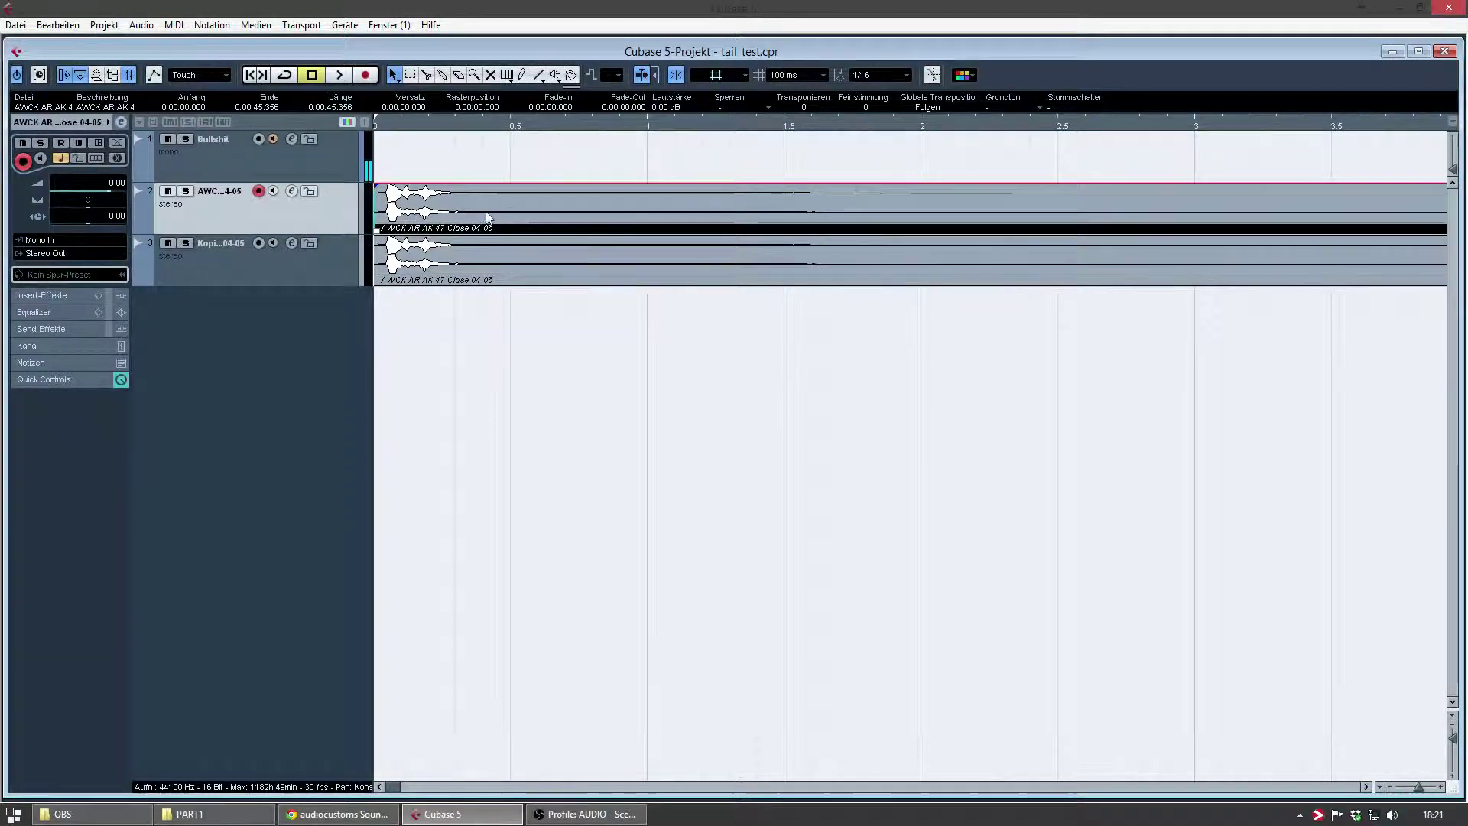
Insert REVerence from the Reverb plugins on the original gunshot track's first insert slot
left_click(291, 192)
left_click(686, 224)
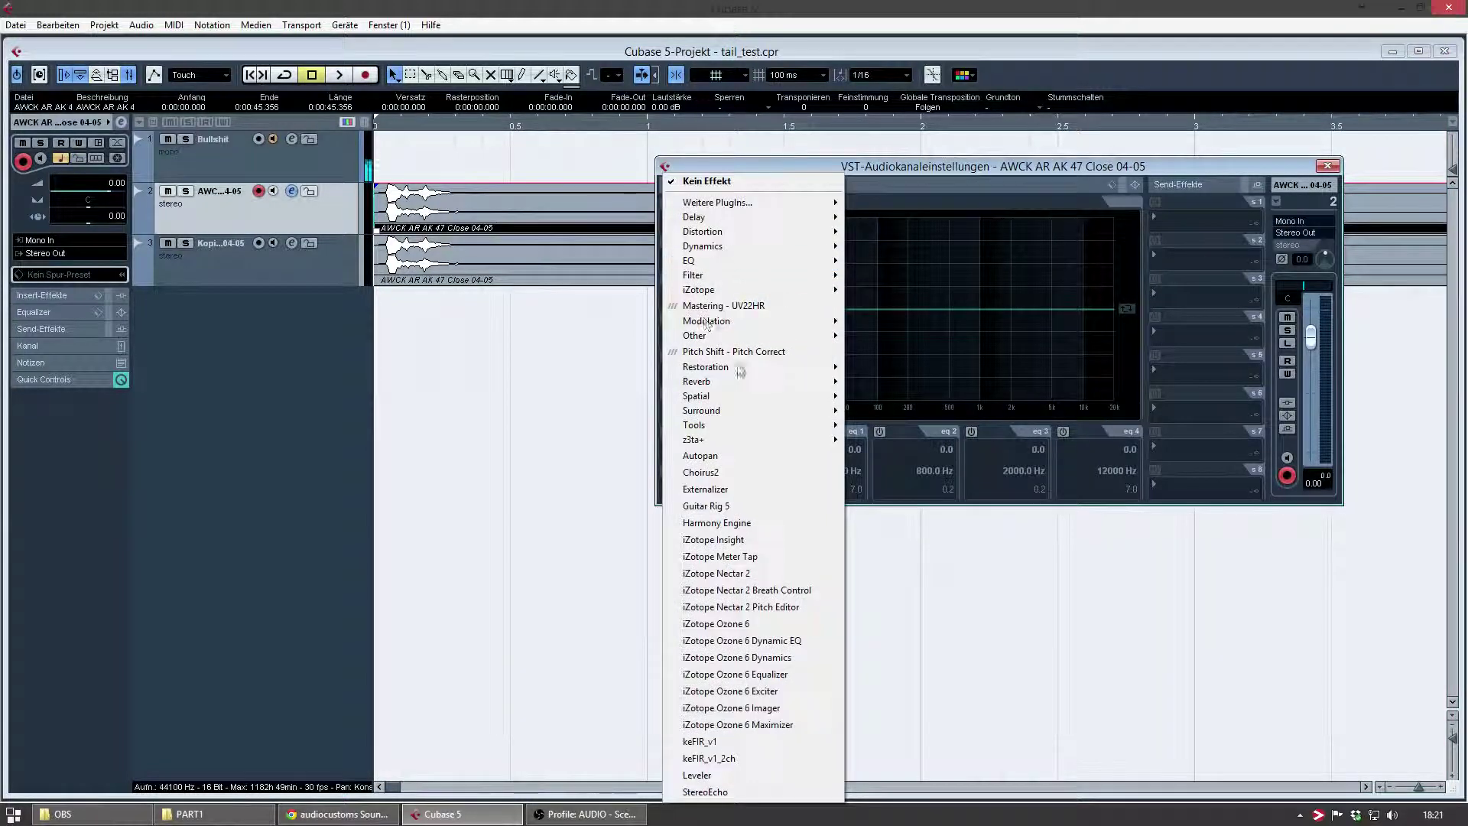
mouse_move(746, 381)
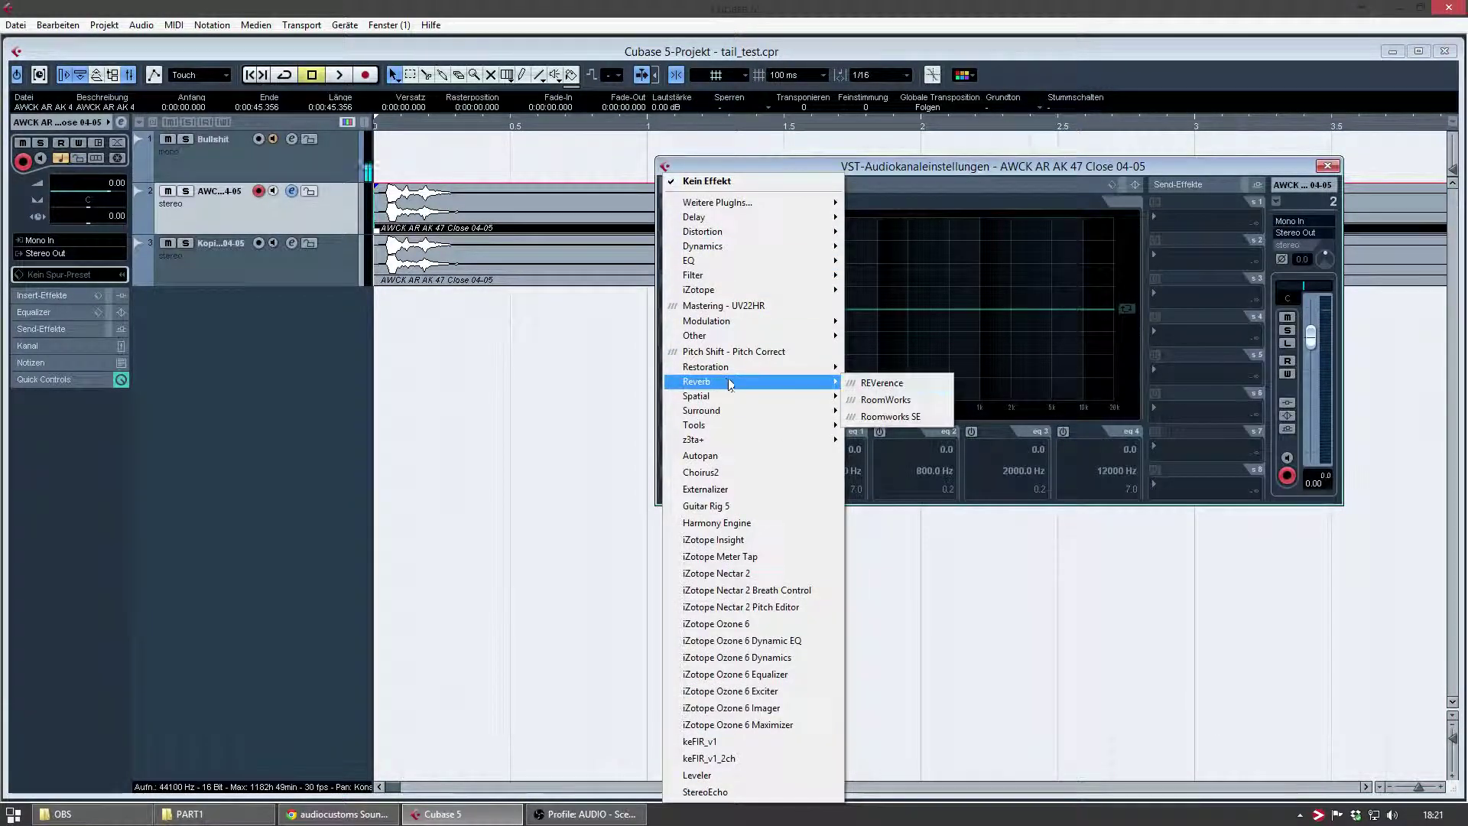
left_click(899, 390)
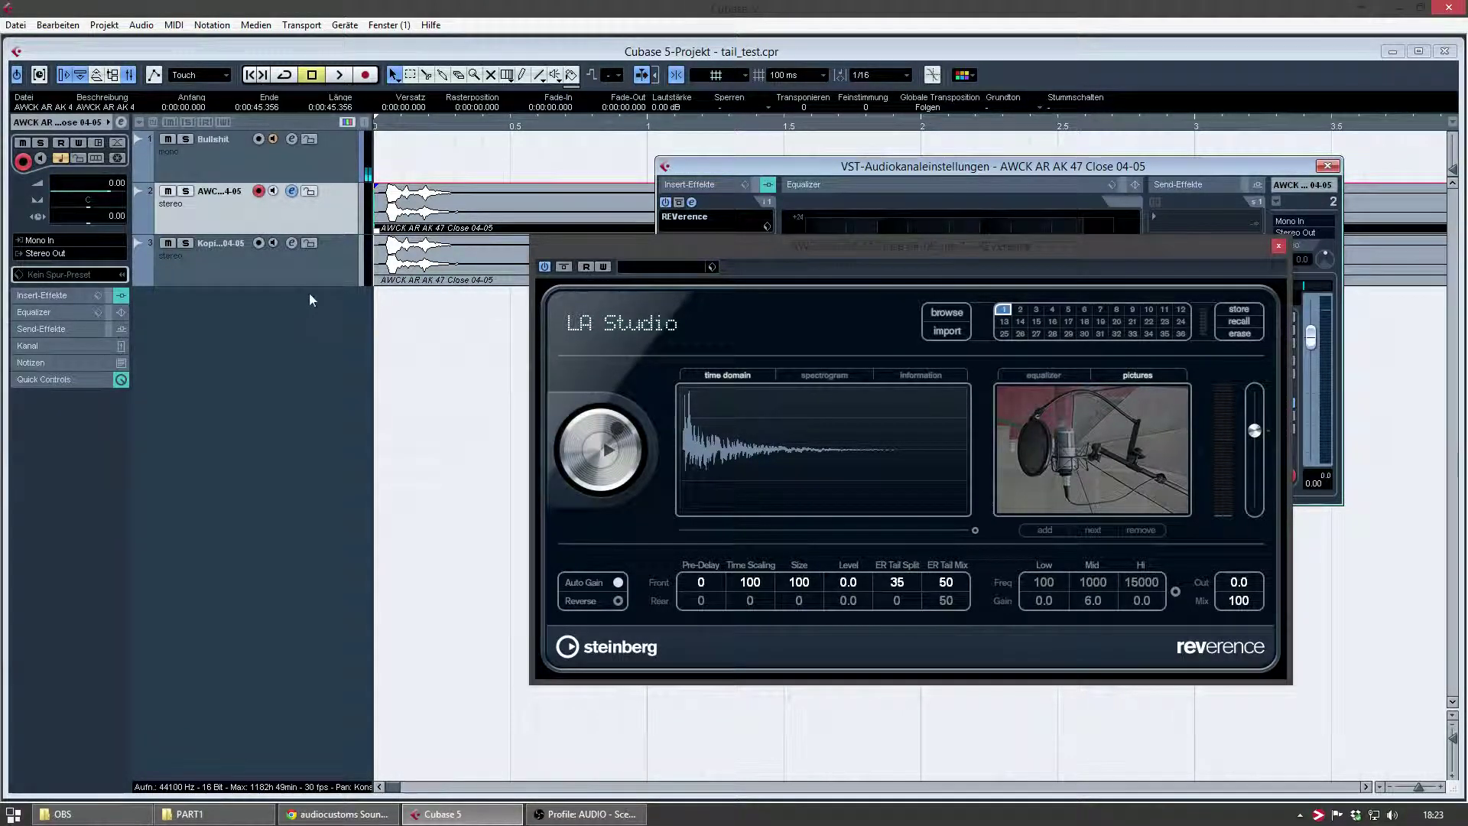
Mute duplicate gunshot track 3 and open REVerence's impulse-response import dialog
left_click(298, 228)
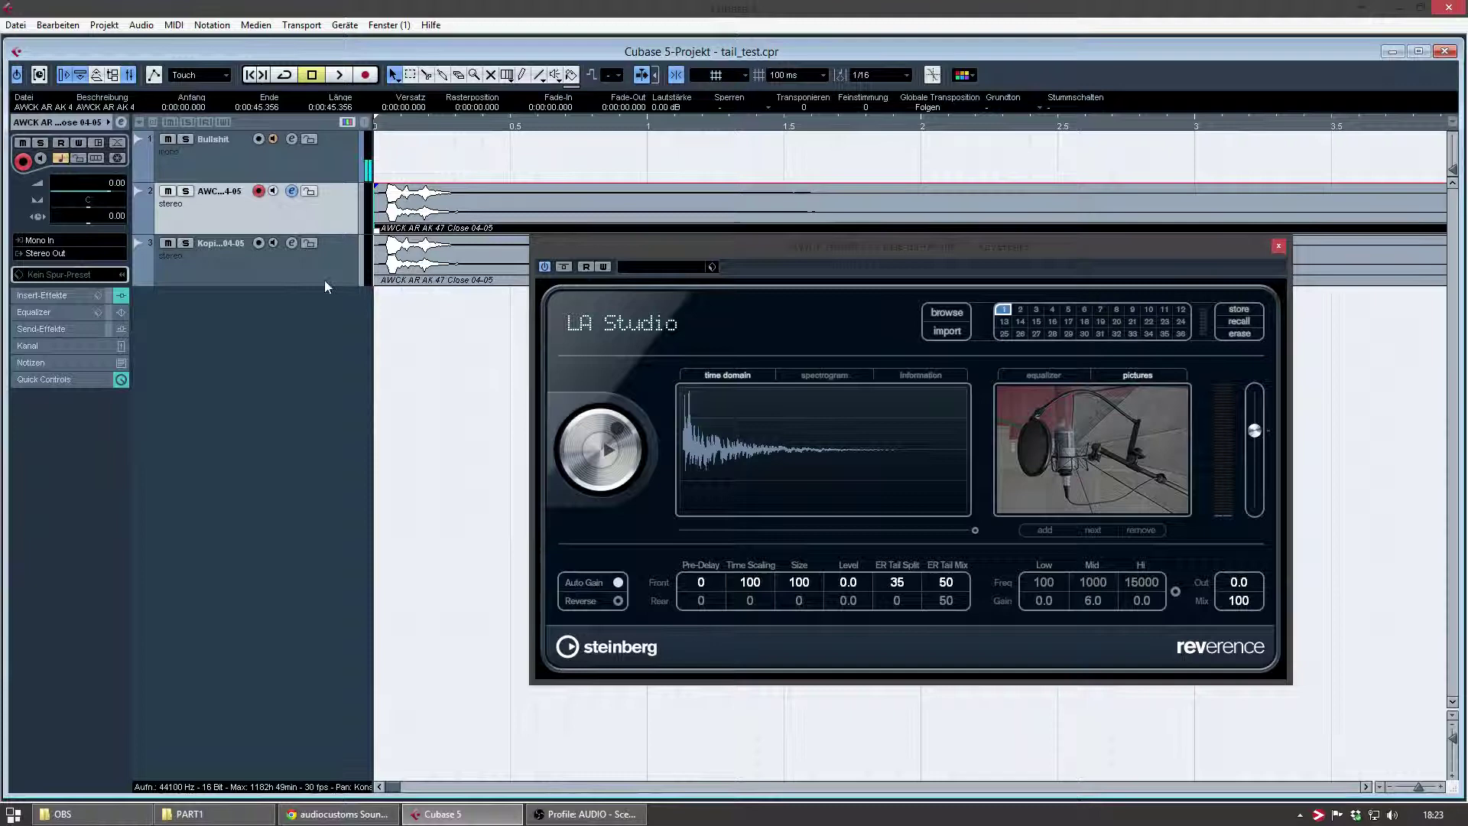
left_click_drag(698, 249, 736, 235)
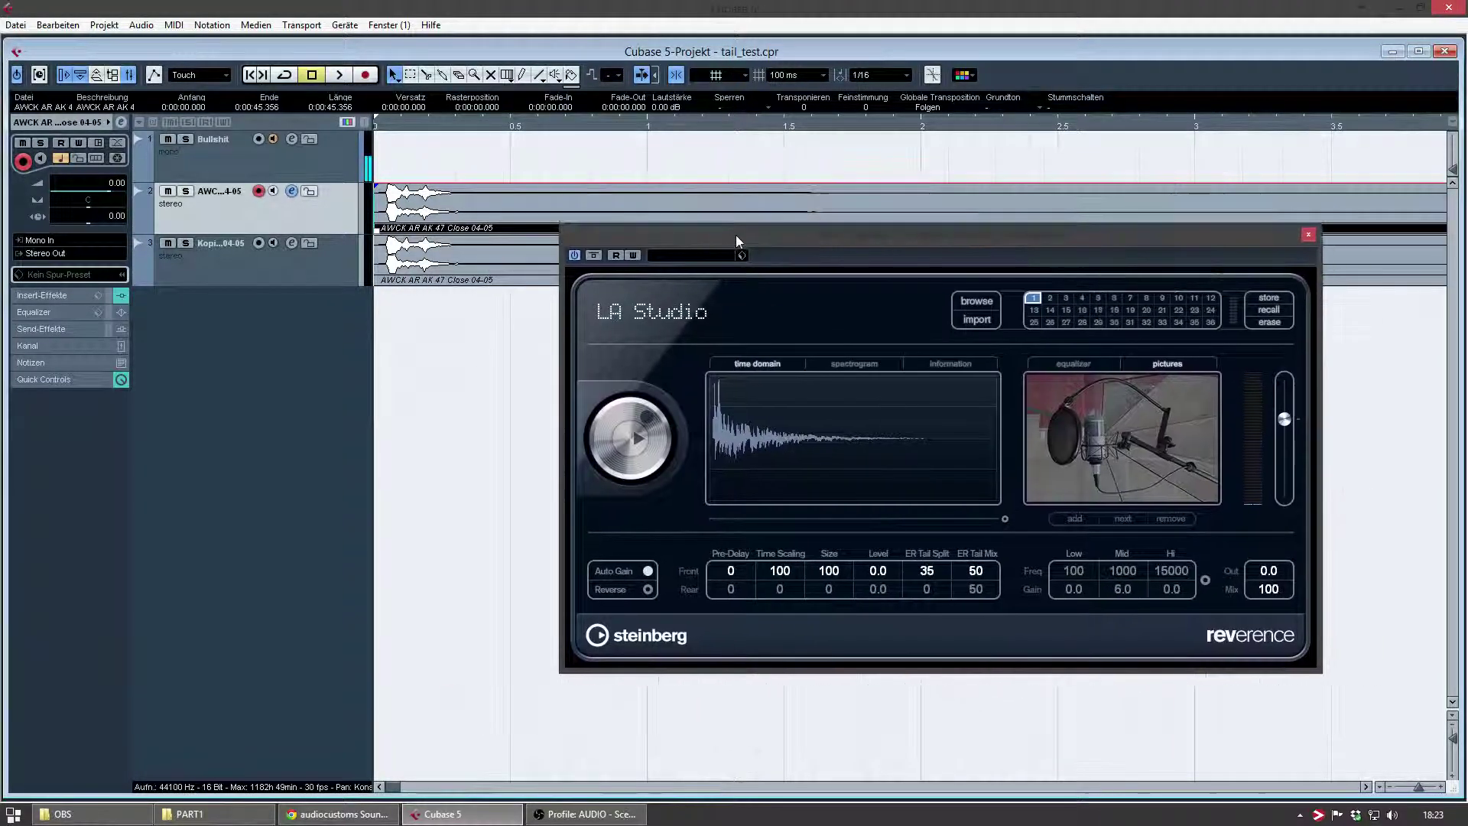
left_click(316, 277)
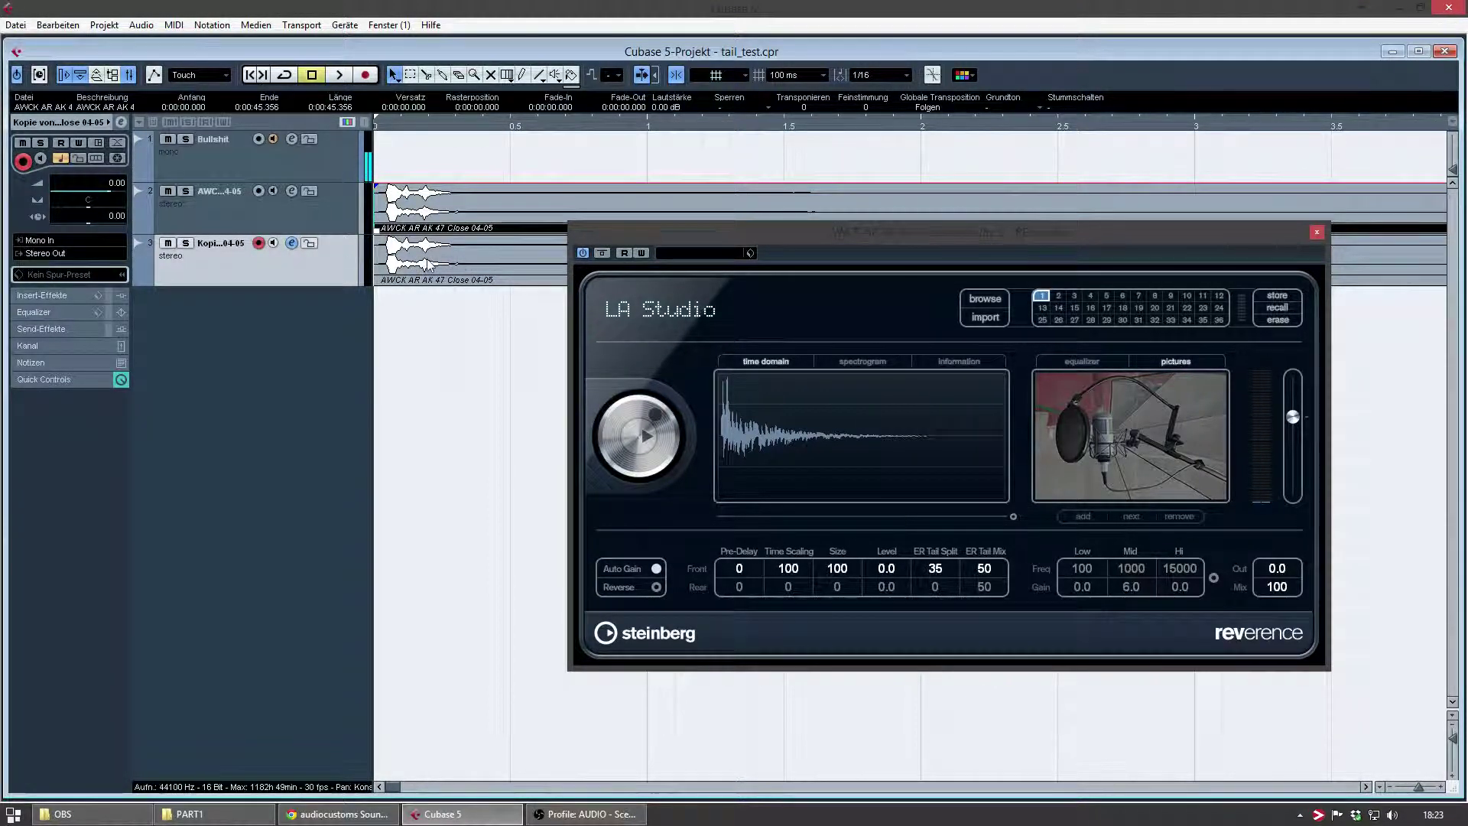
key("m")
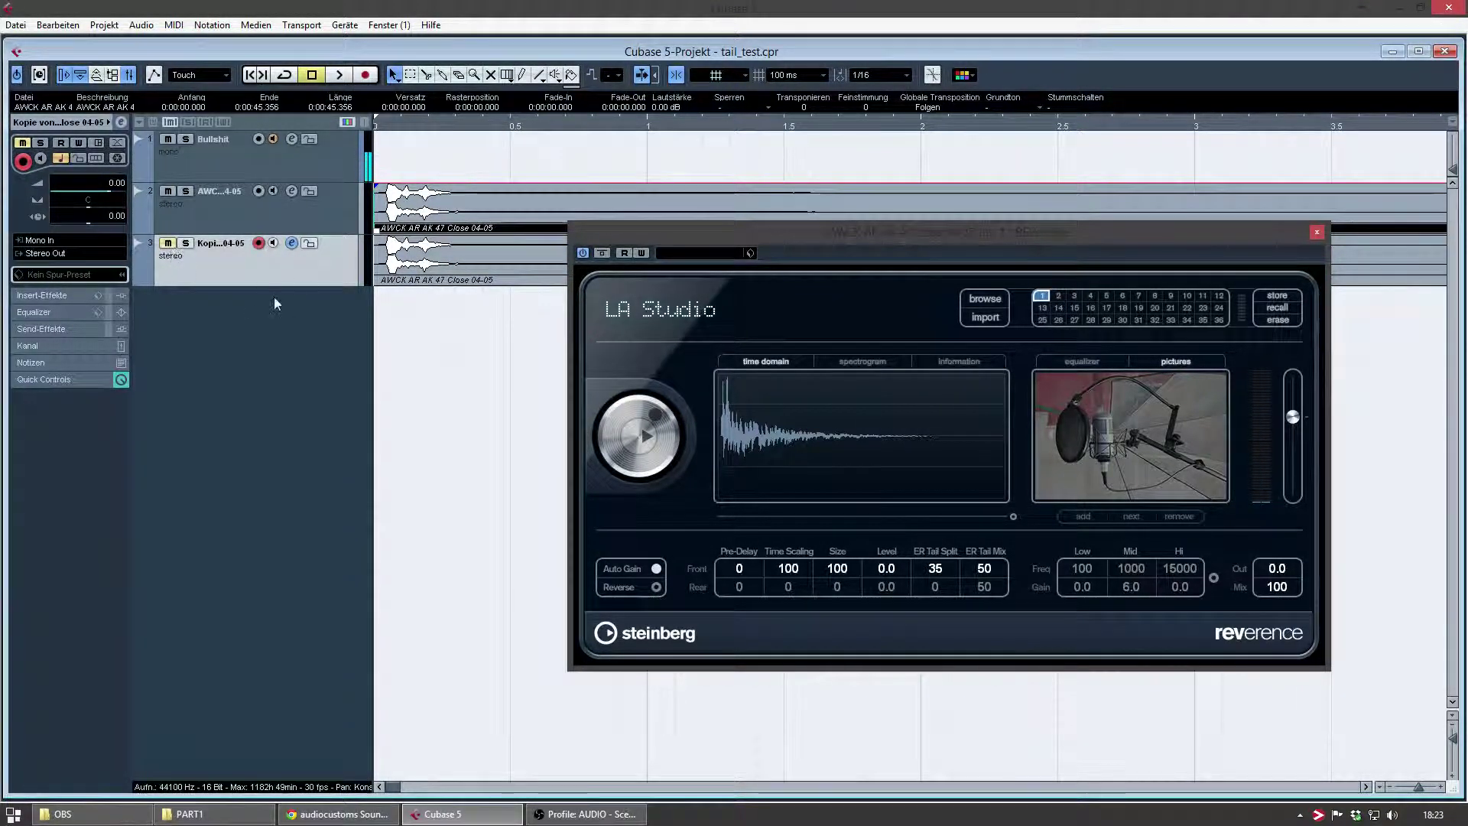
left_click(985, 317)
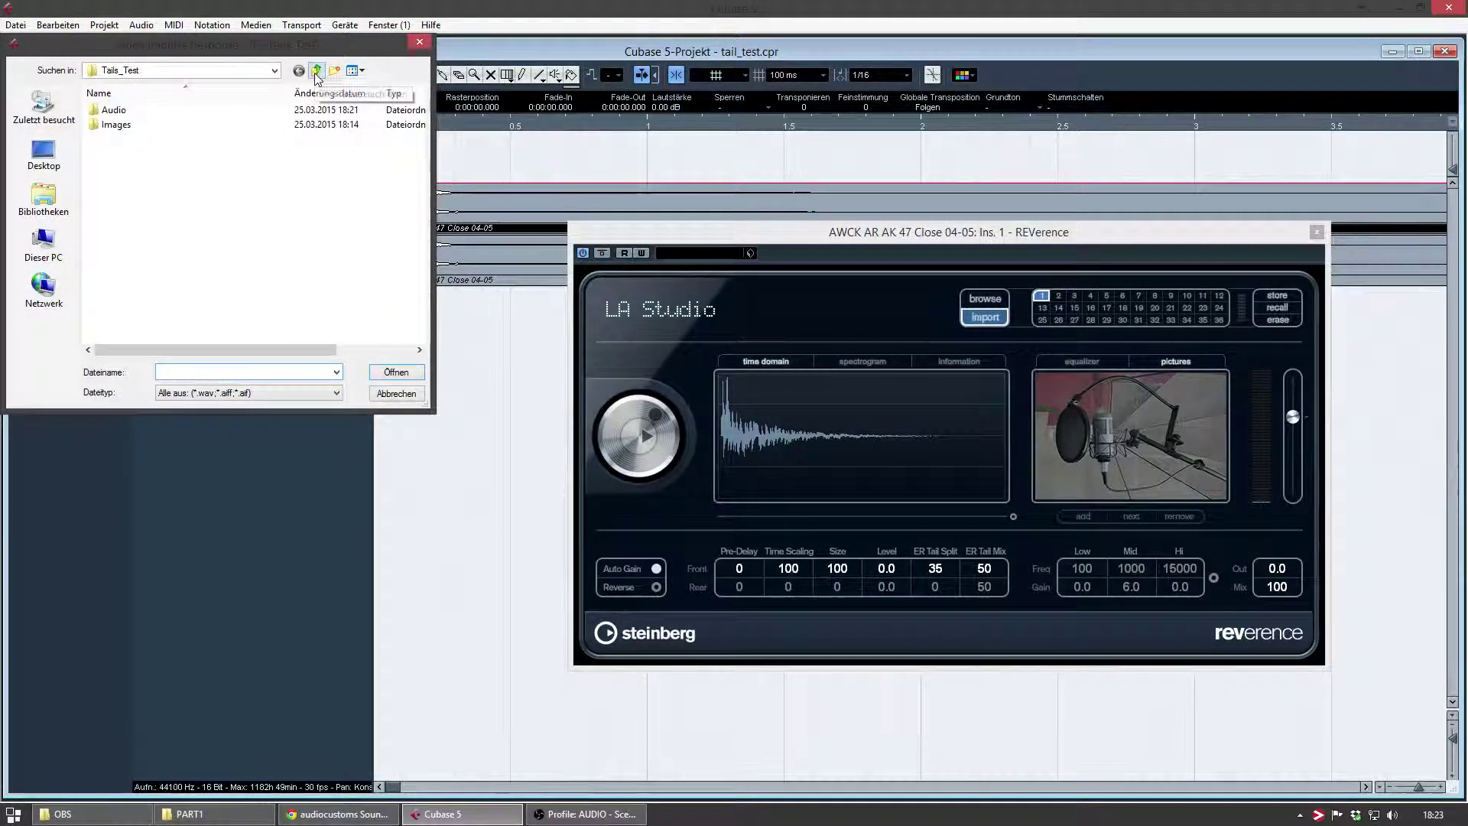
Open 'Field, Narrow, Small Hills and Forest 50m.wav' from the Boom Library outdoor 48kHz impulse responses
left_click(316, 70)
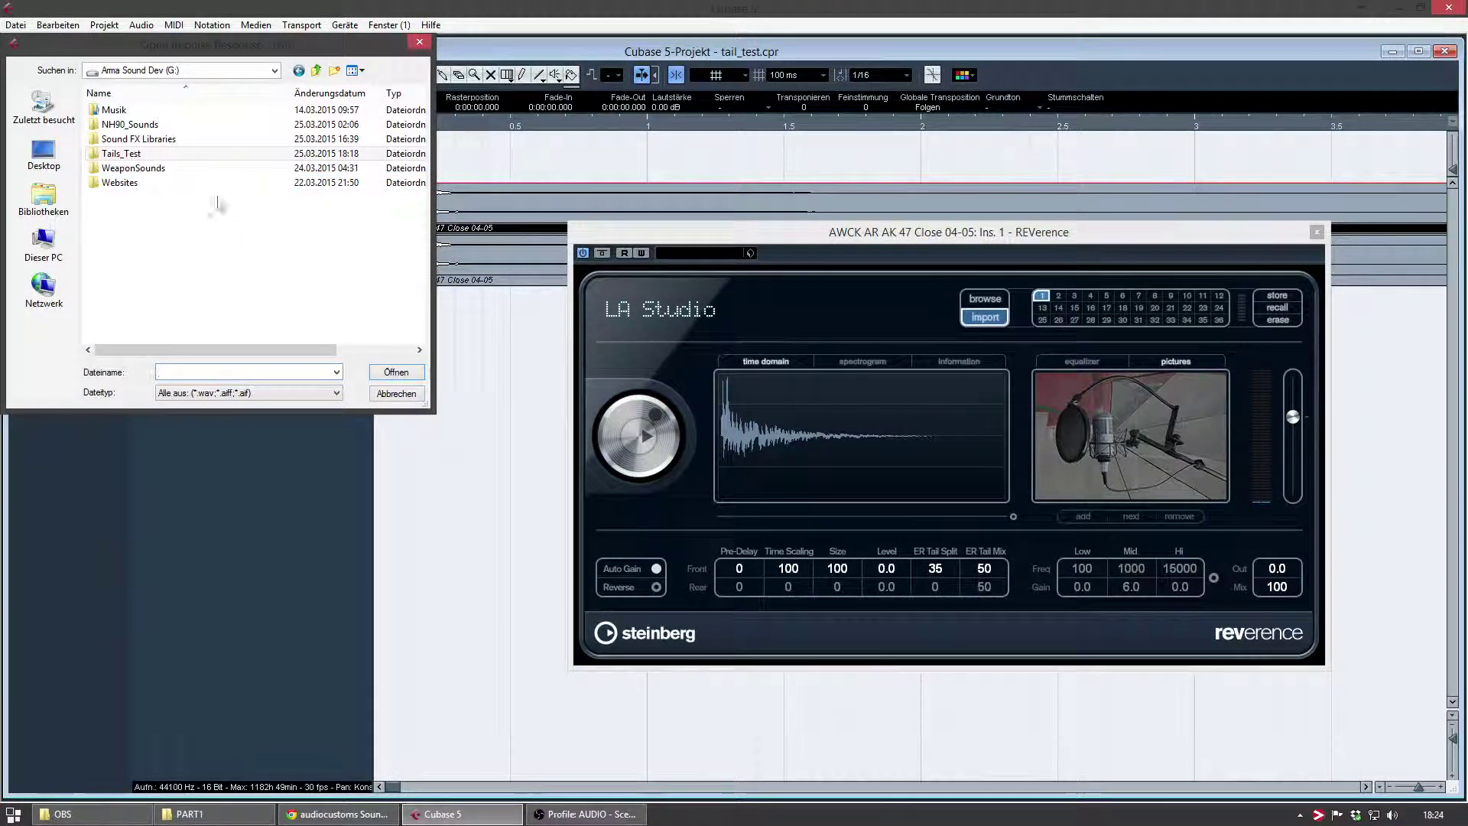
double_click(176, 140)
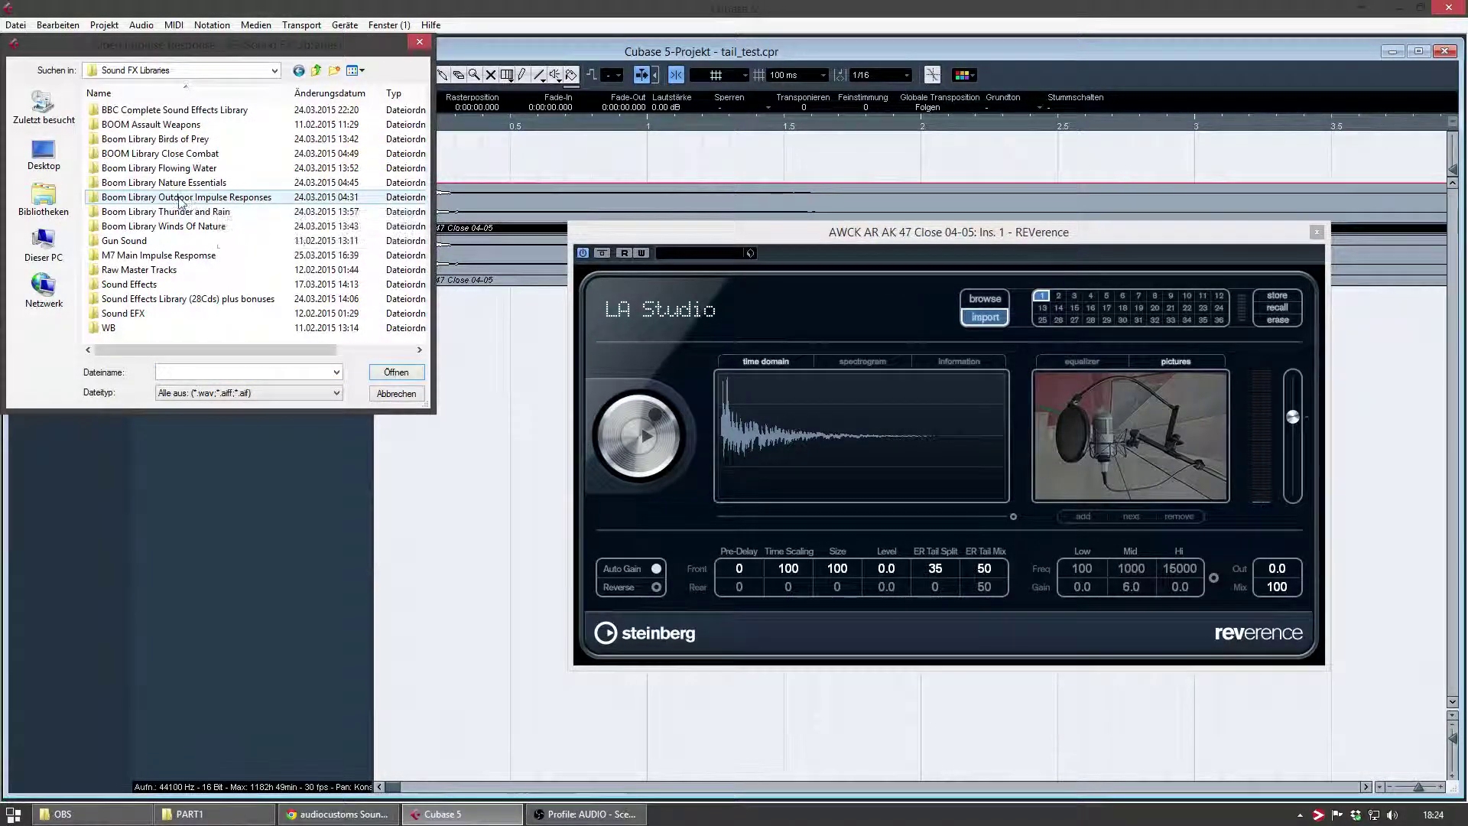
double_click(205, 198)
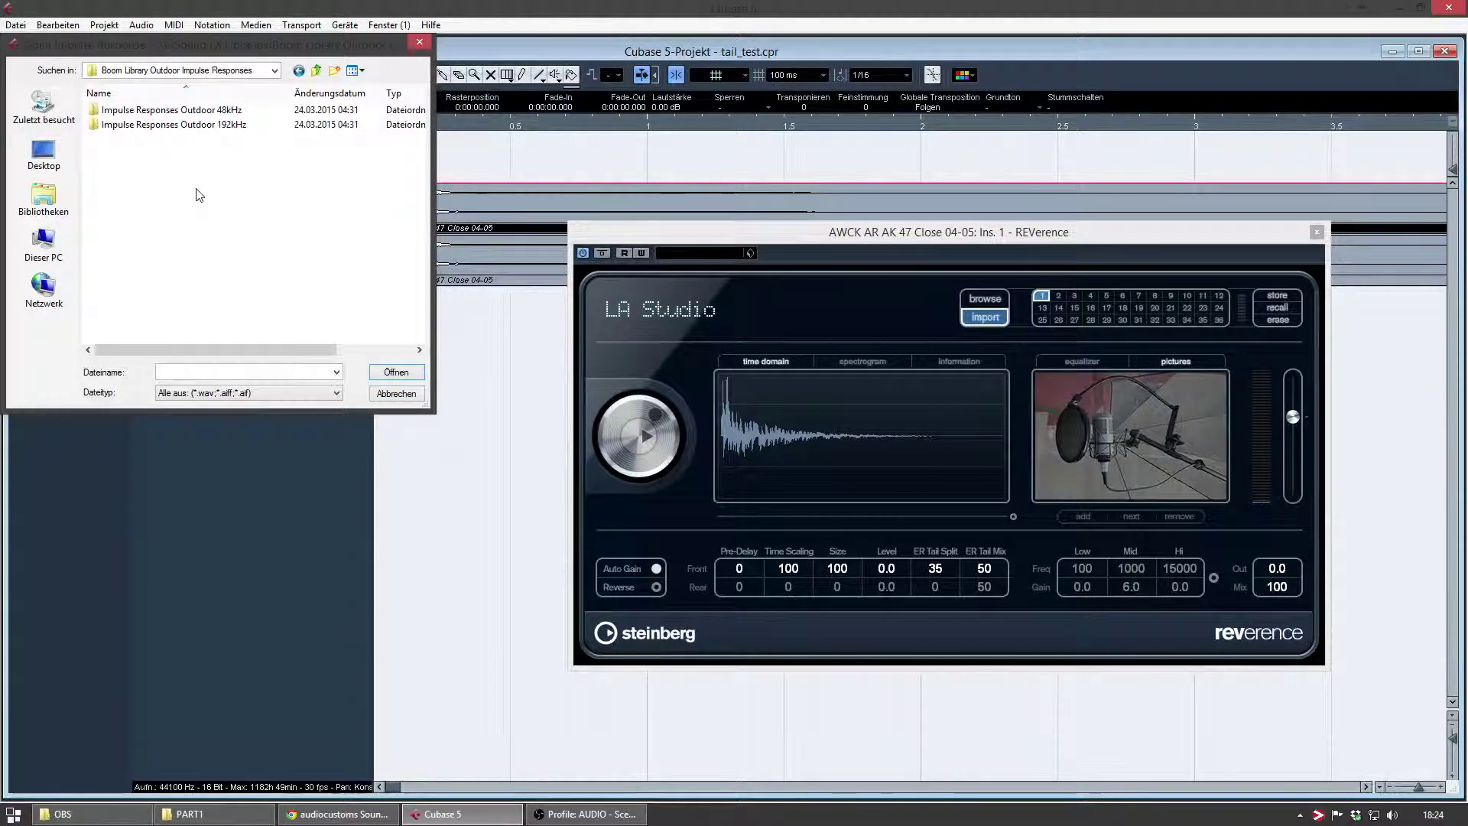
double_click(172, 110)
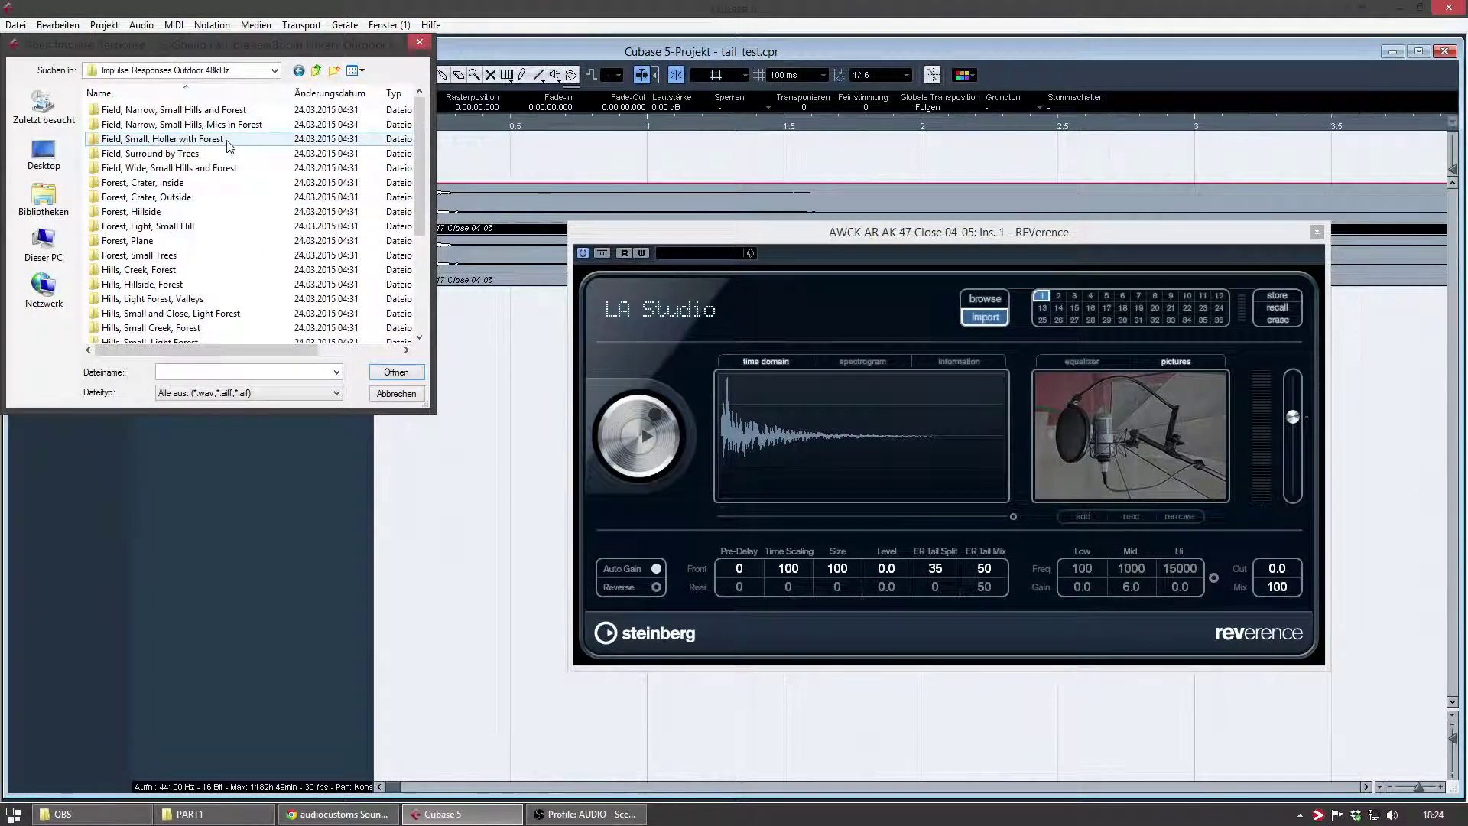
double_click(211, 115)
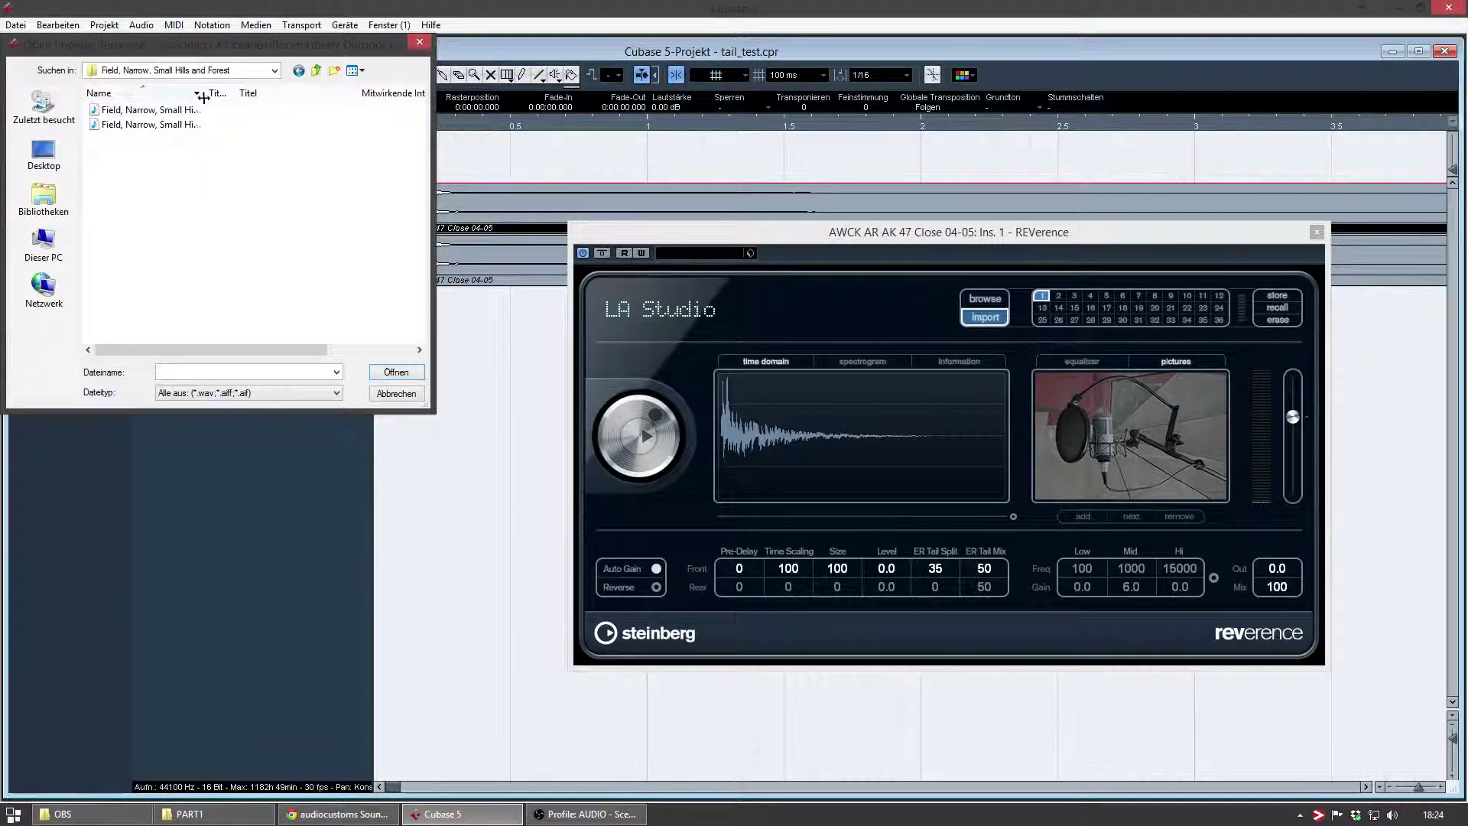
left_click_drag(328, 104, 357, 105)
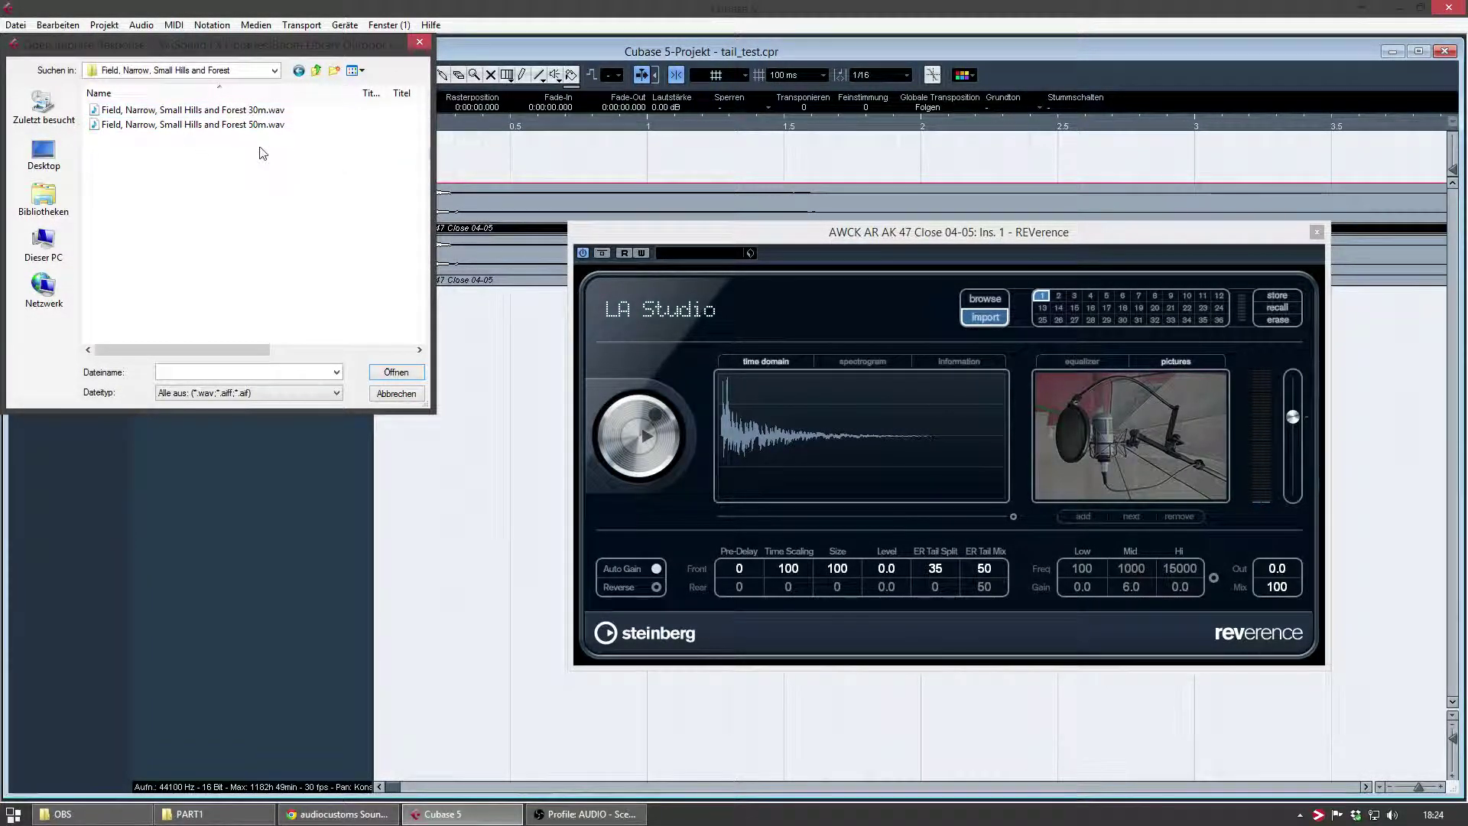
left_click(222, 125)
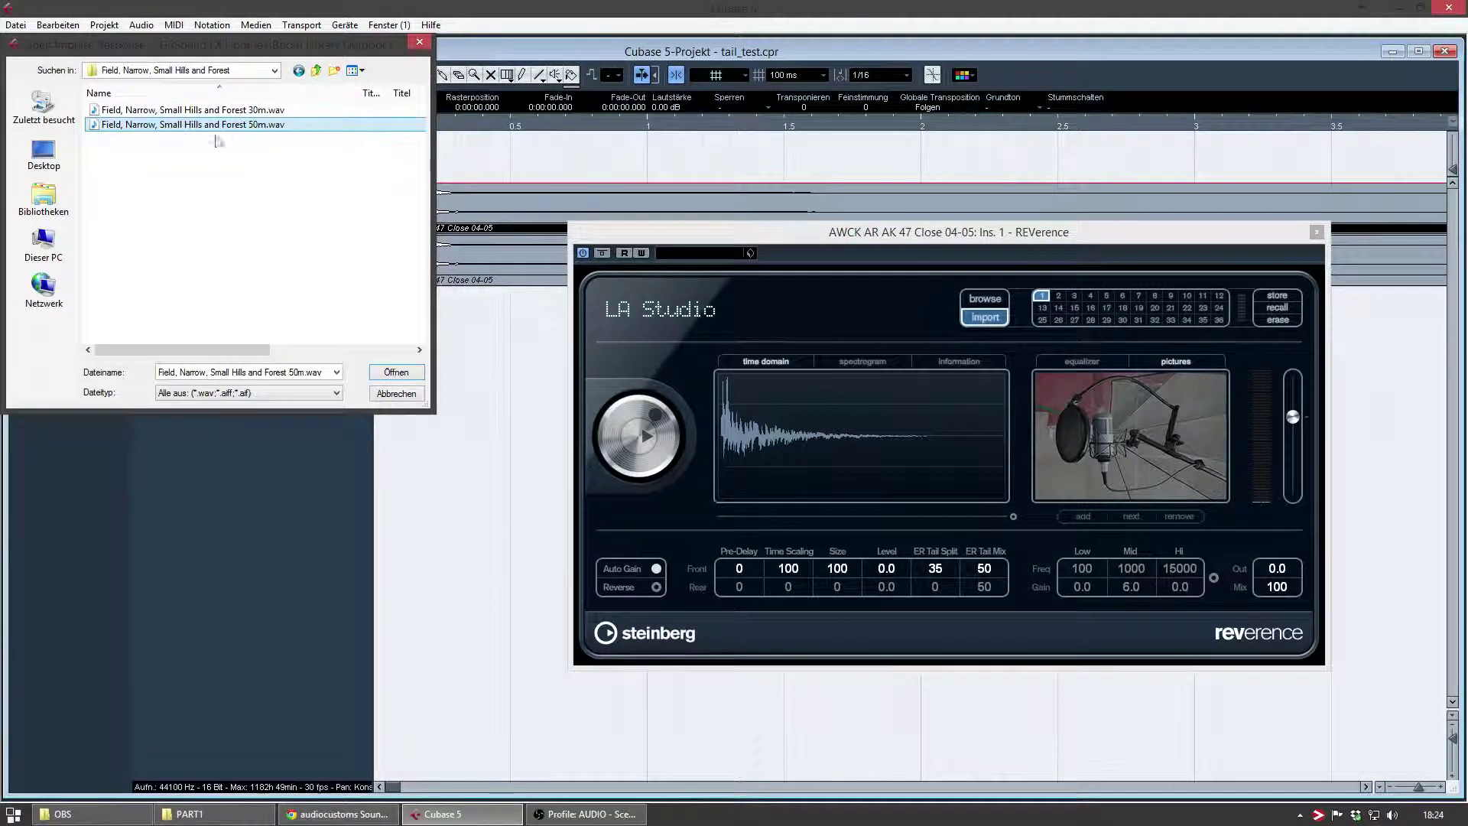
key("Return")
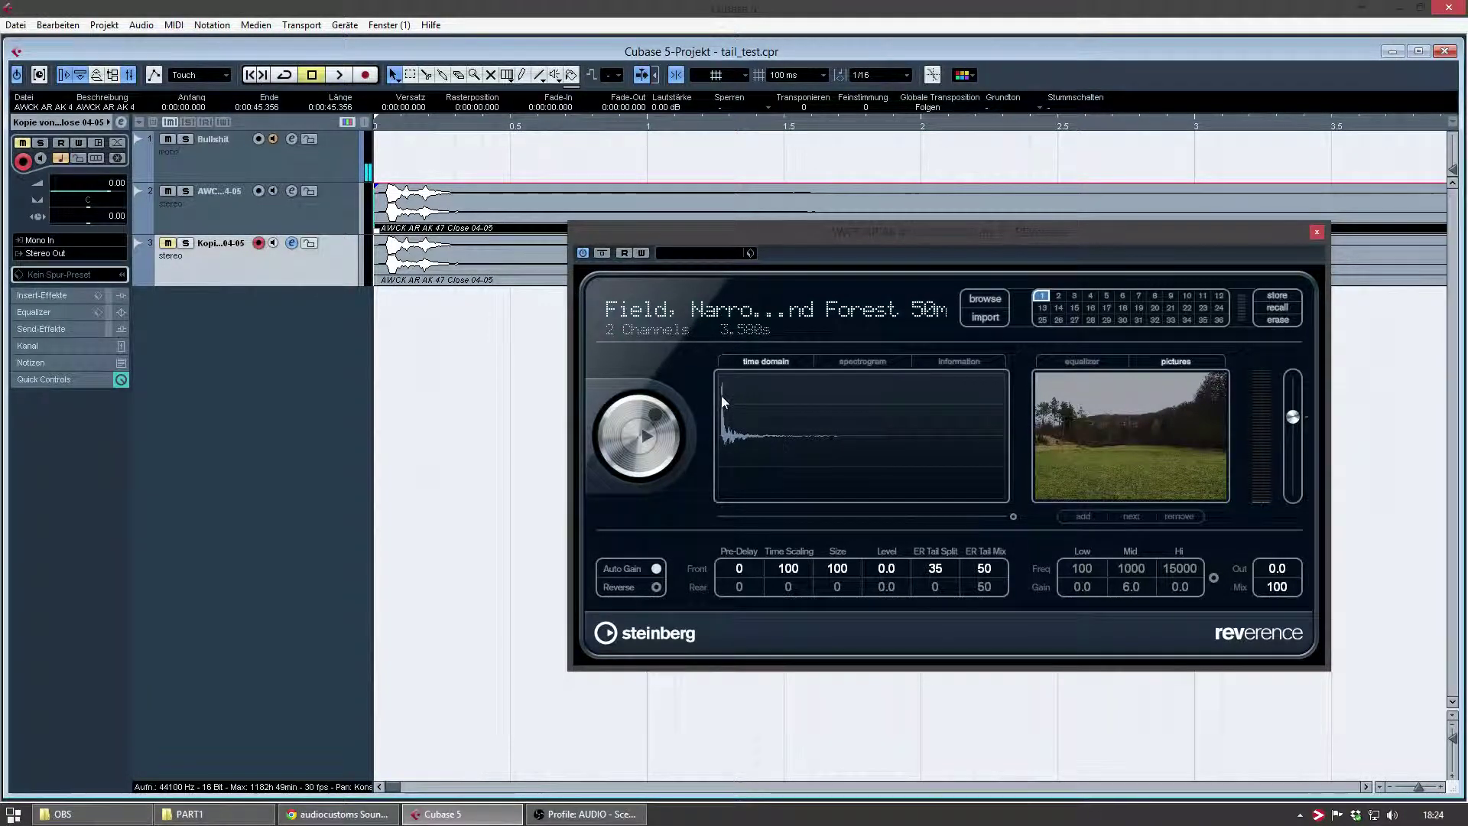
Import the 50m field impulse response into REVerence and play the reverberated gunshot
left_click(984, 316)
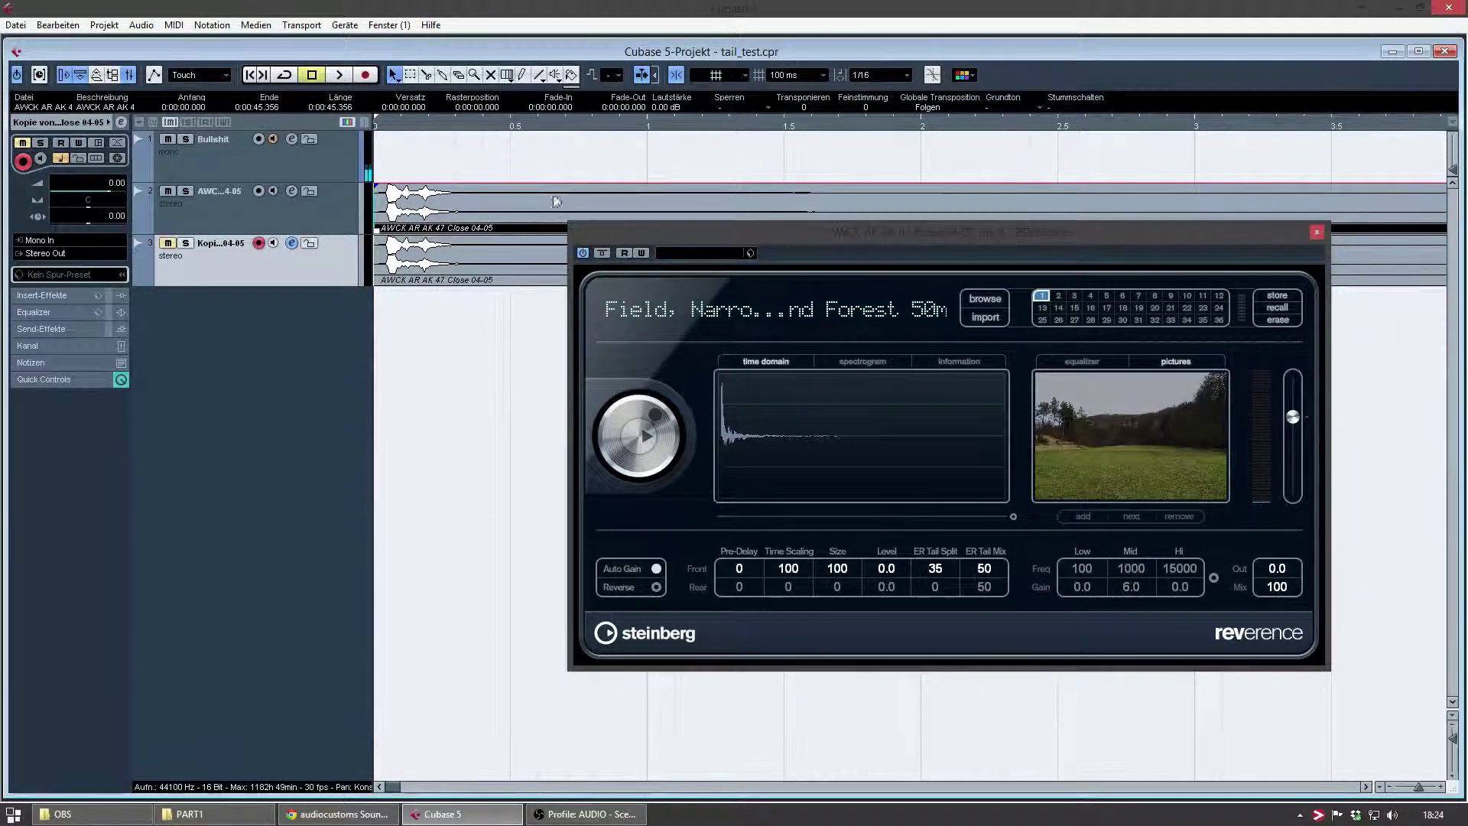
left_click_drag(860, 240, 838, 300)
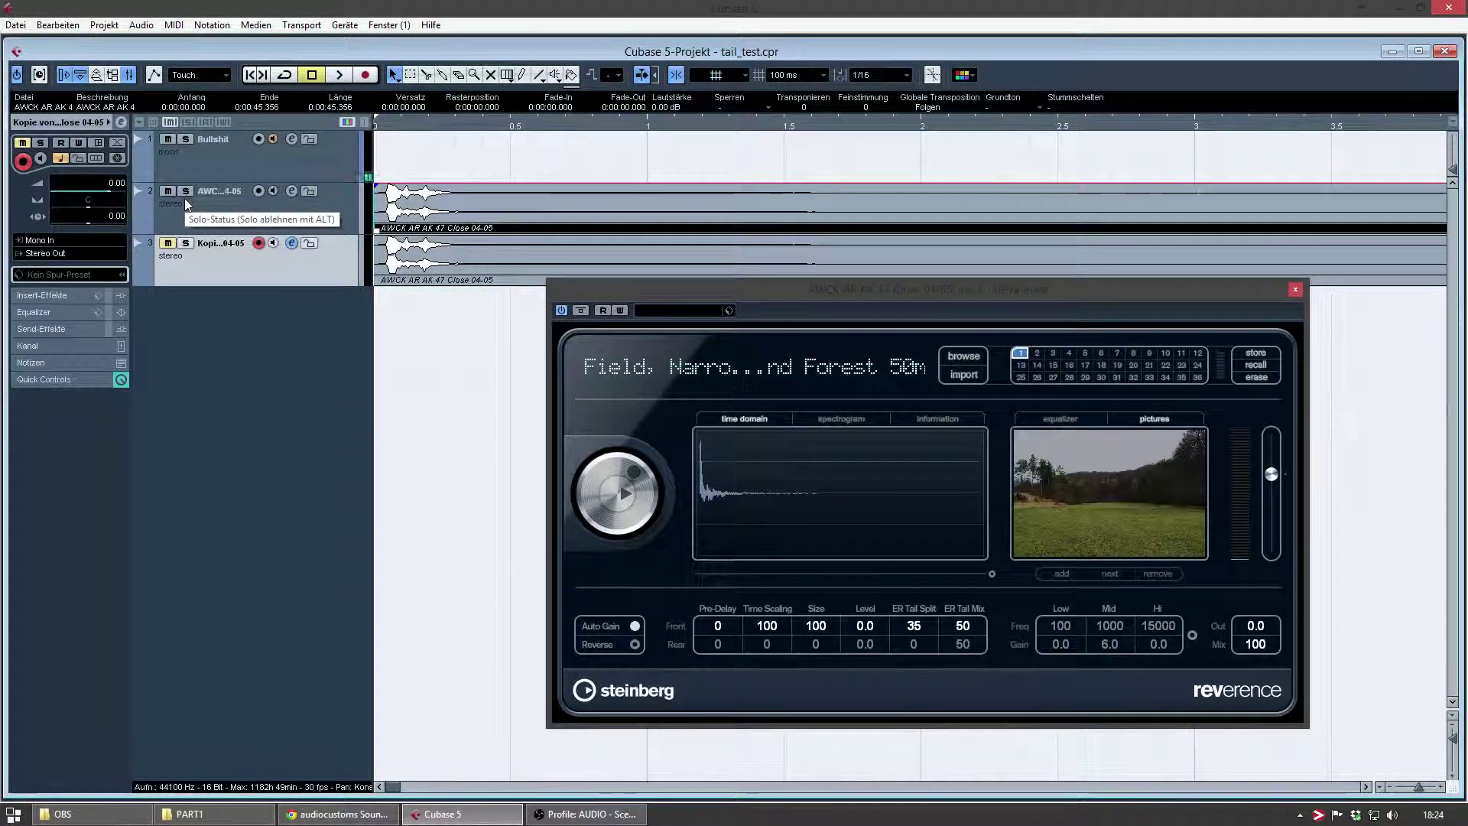
key("space")
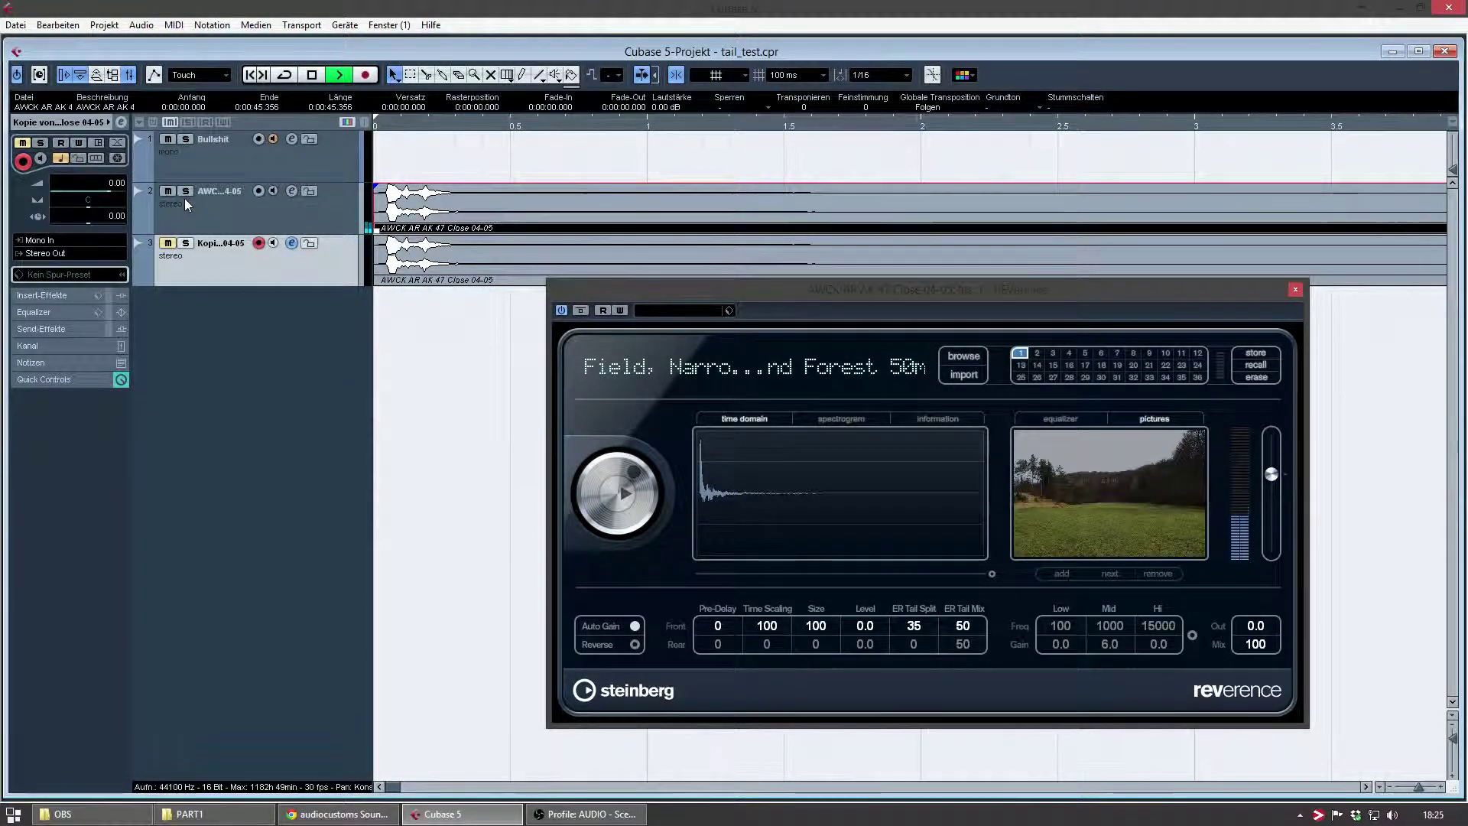
key("space")
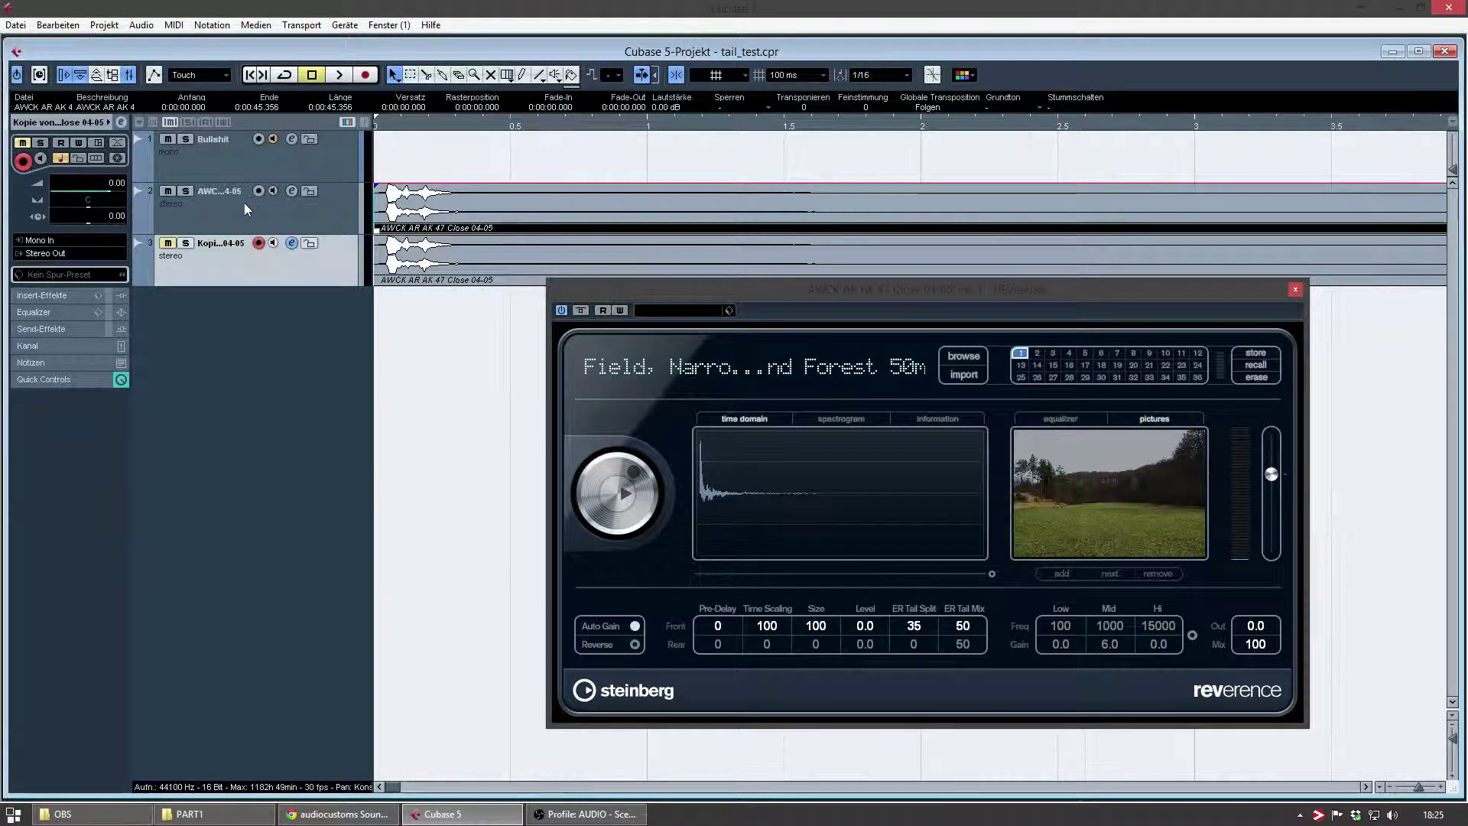
Switch the track headers to the Editing control layout
left_click(139, 123)
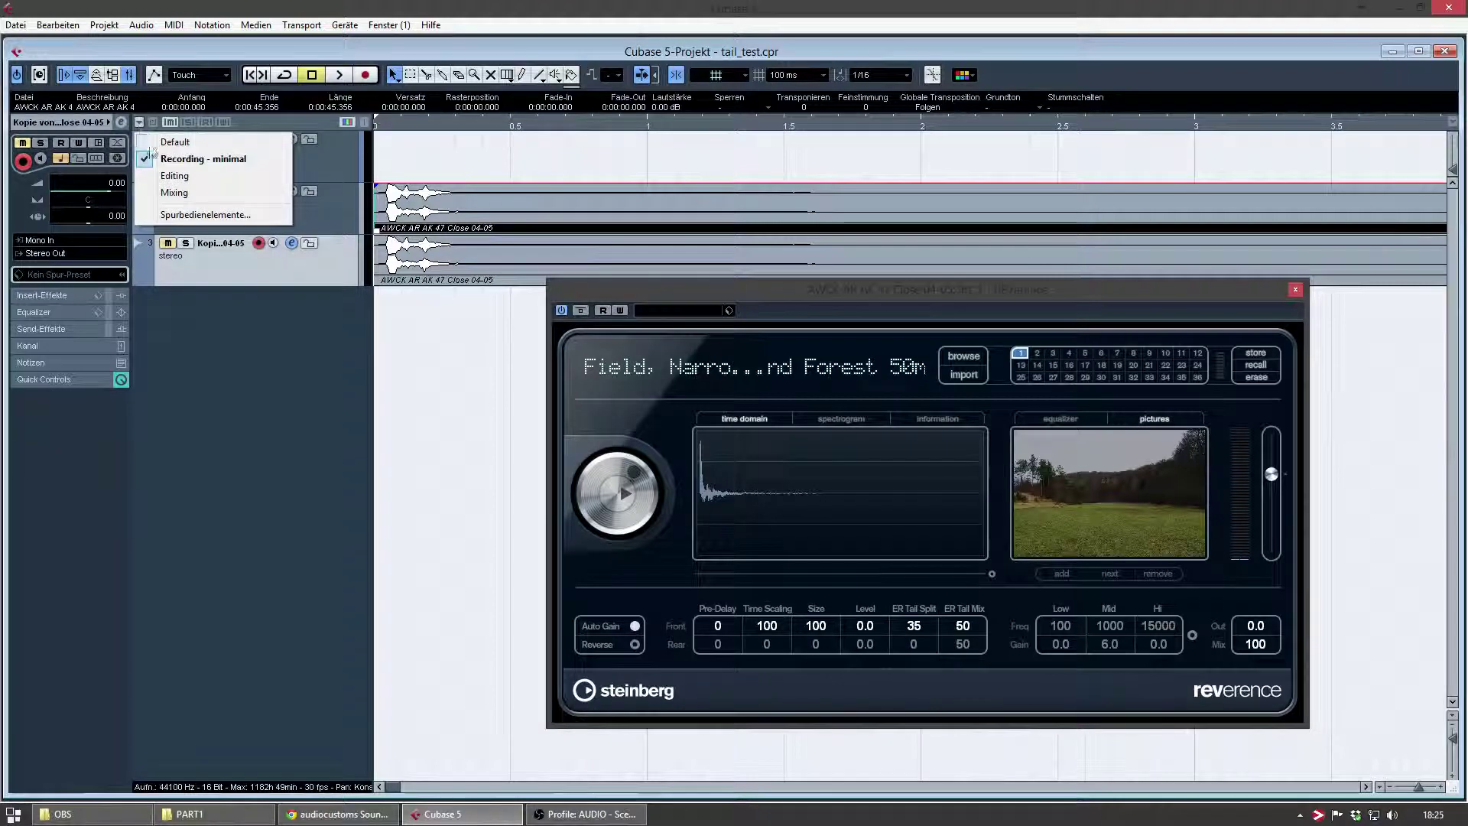
left_click(182, 174)
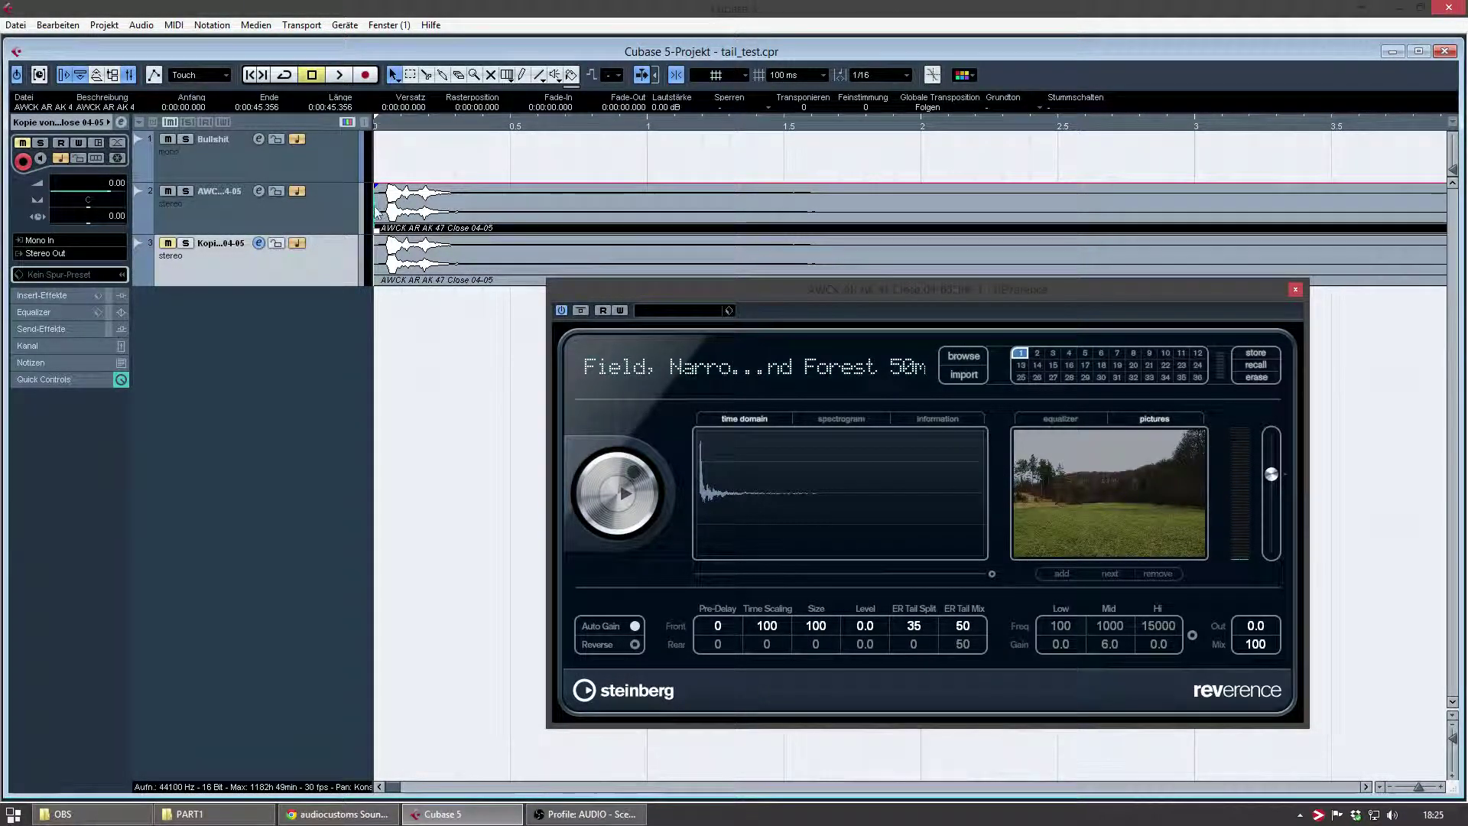
mouse_move(372, 206)
left_mouse_down()
mouse_move(436, 206)
mouse_move(375, 207)
left_mouse_up()
Select gunshot track 2 and audition its outdoor reverb tail several times
left_click(321, 214)
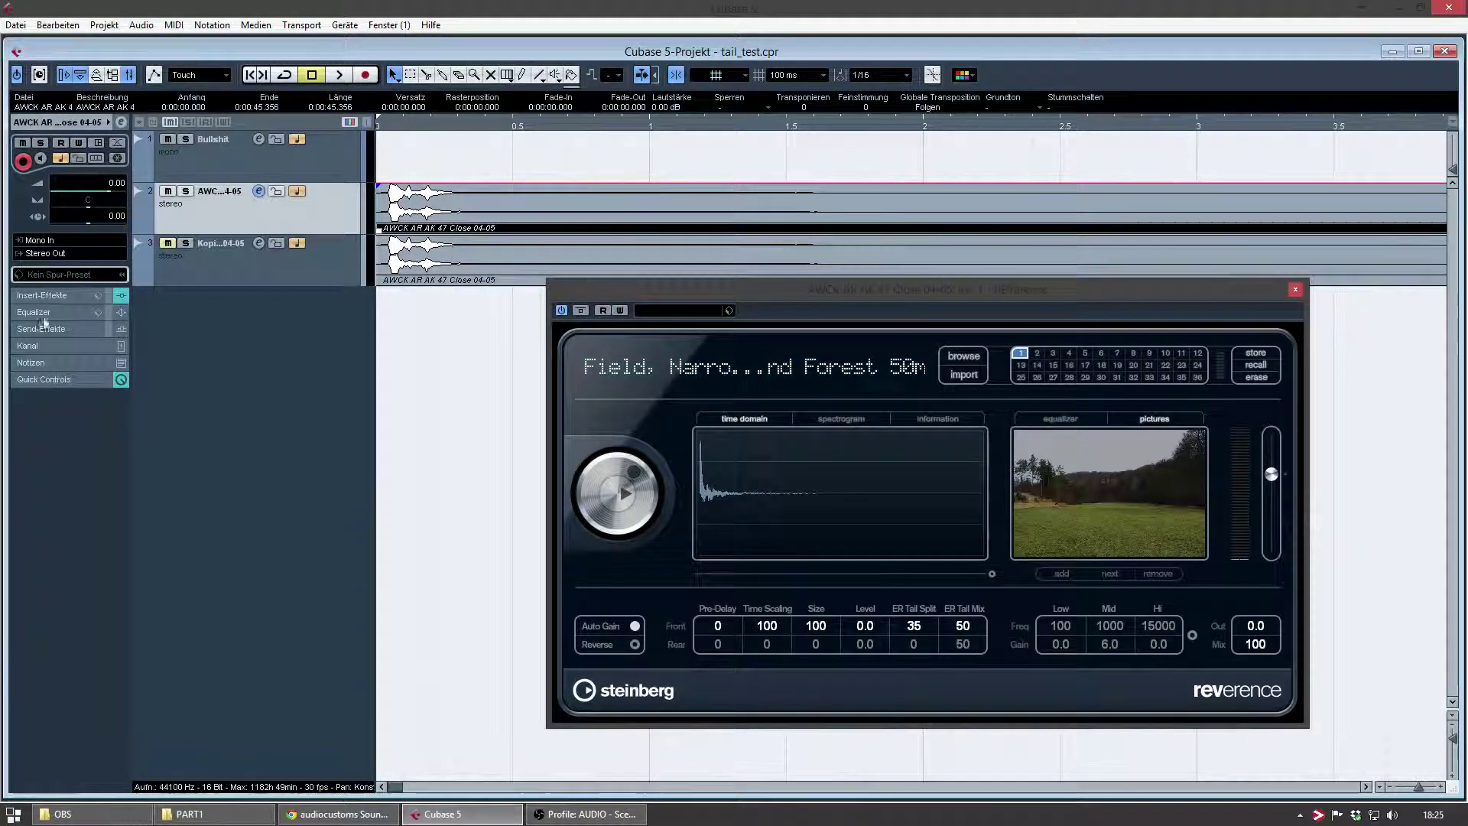
key("space")
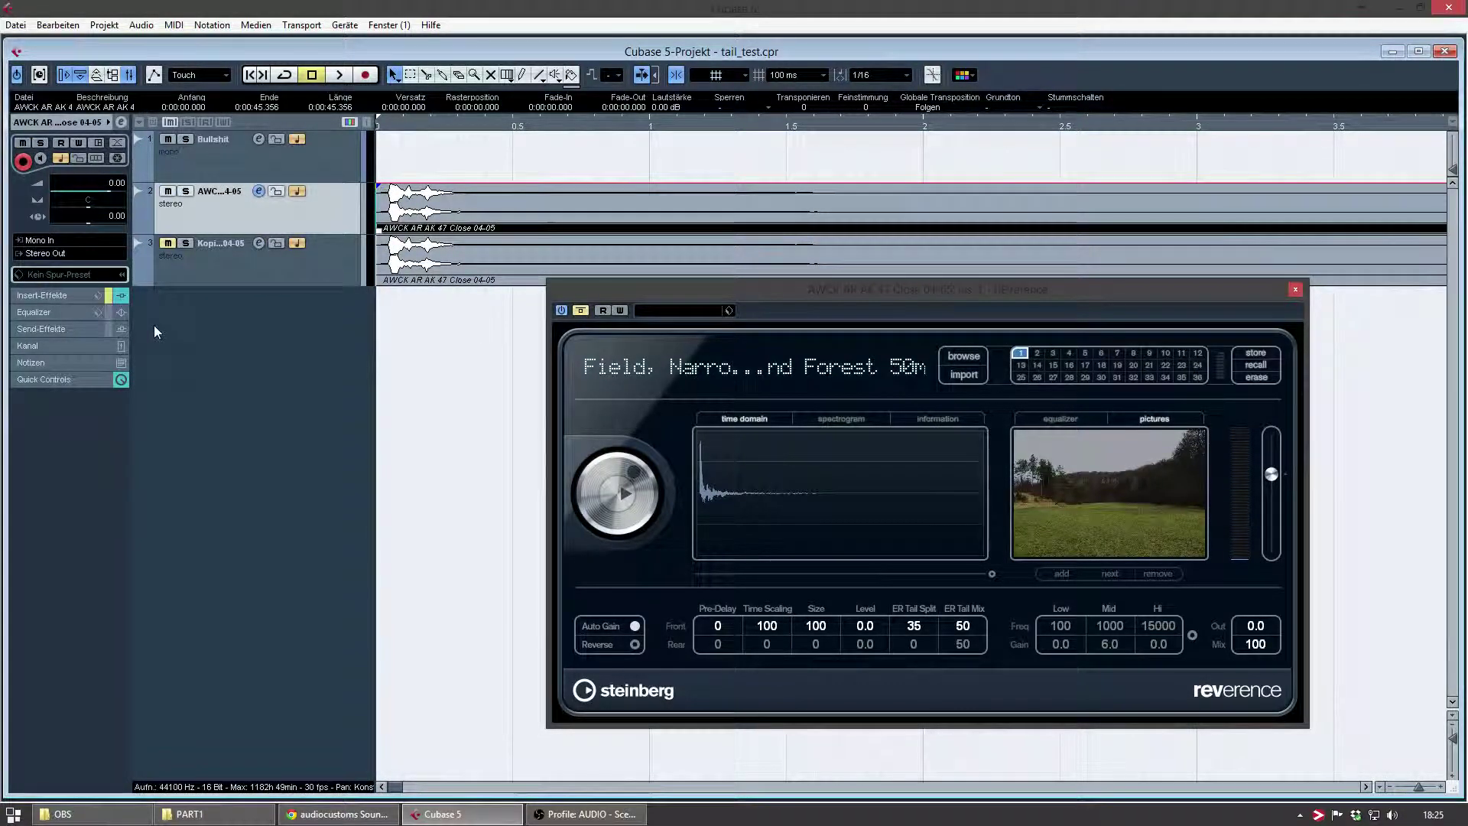
key("space")
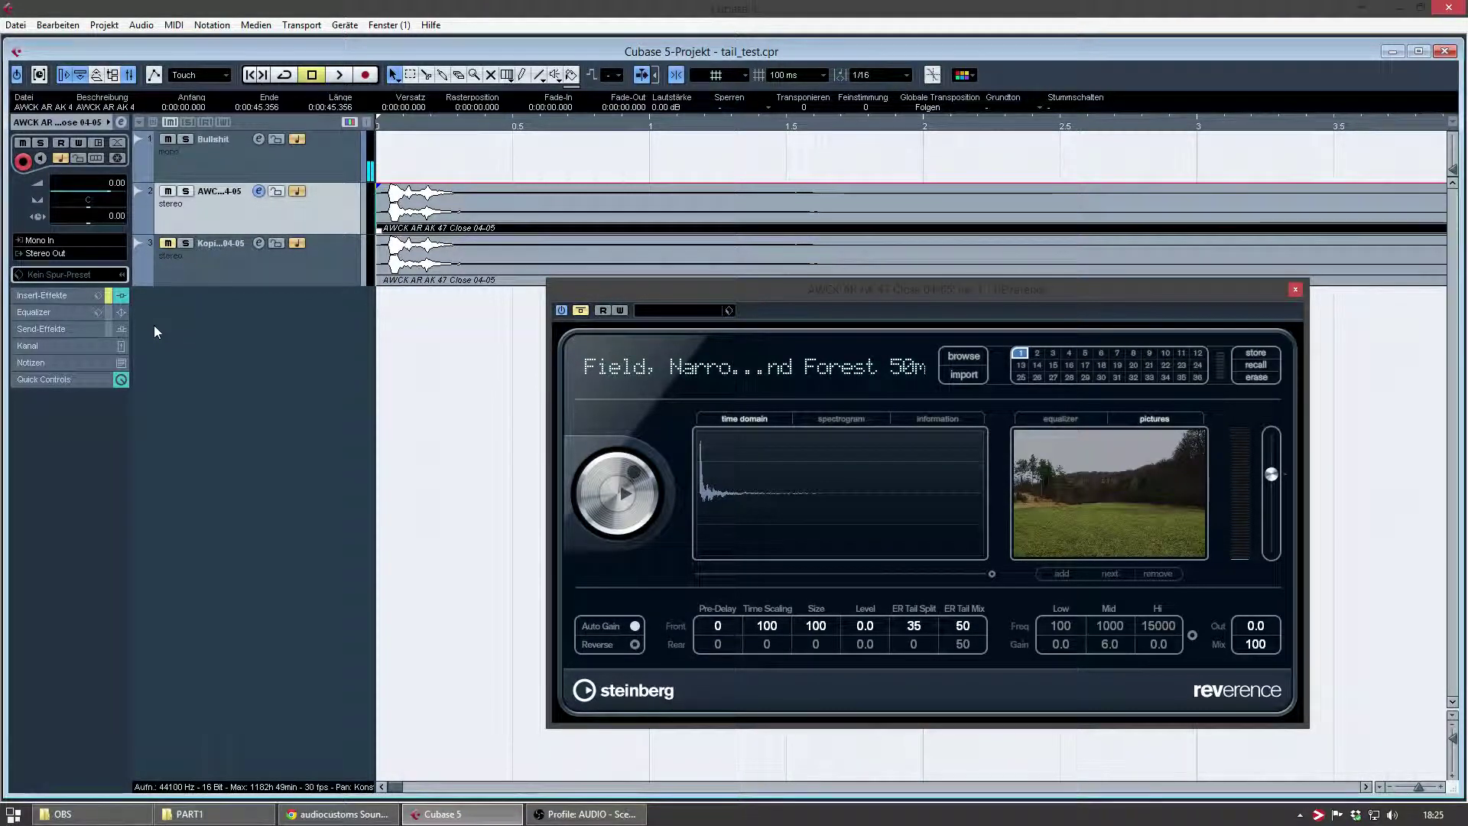
key("space")
key("space")
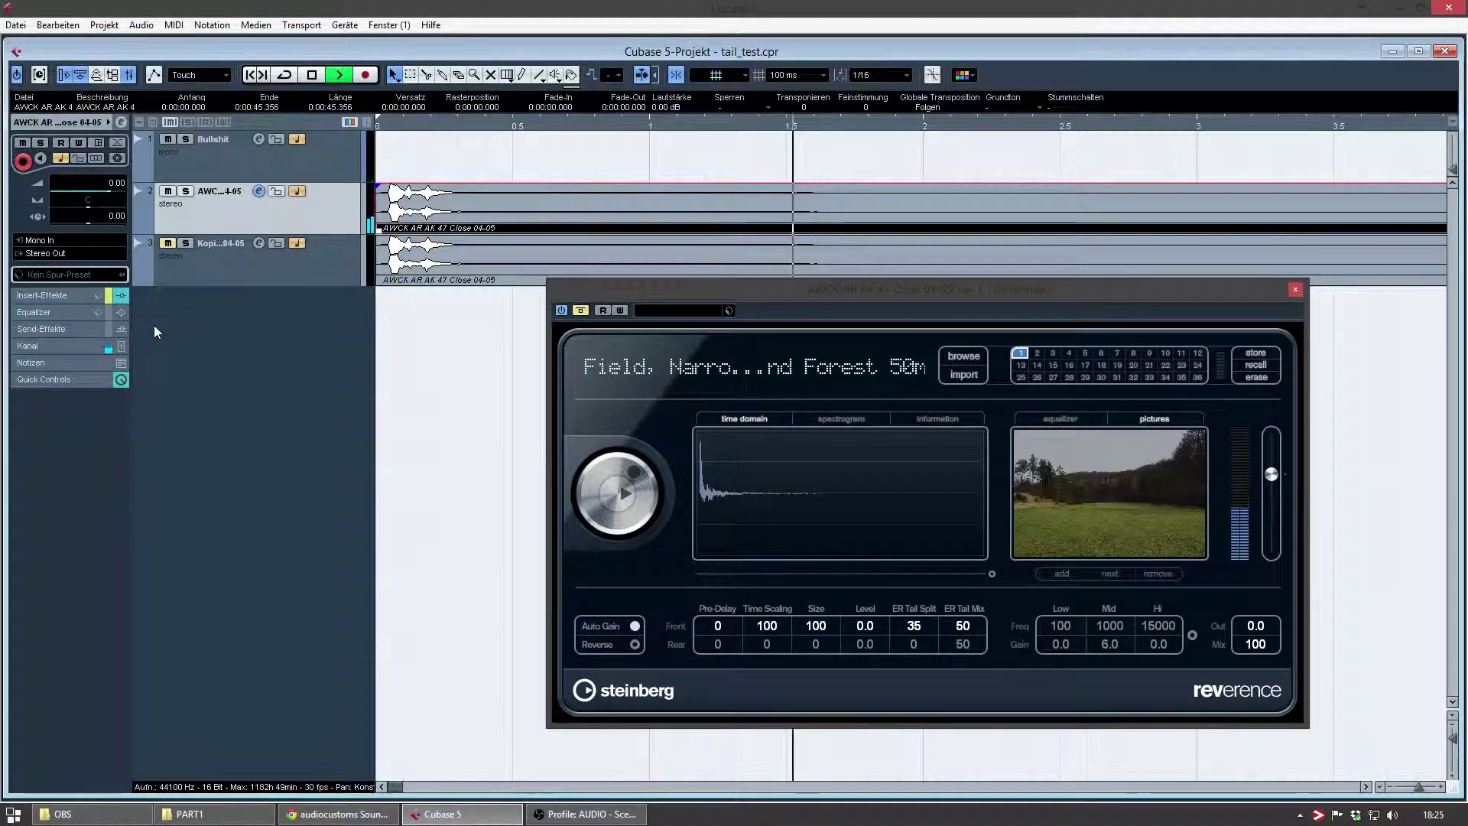
key("space")
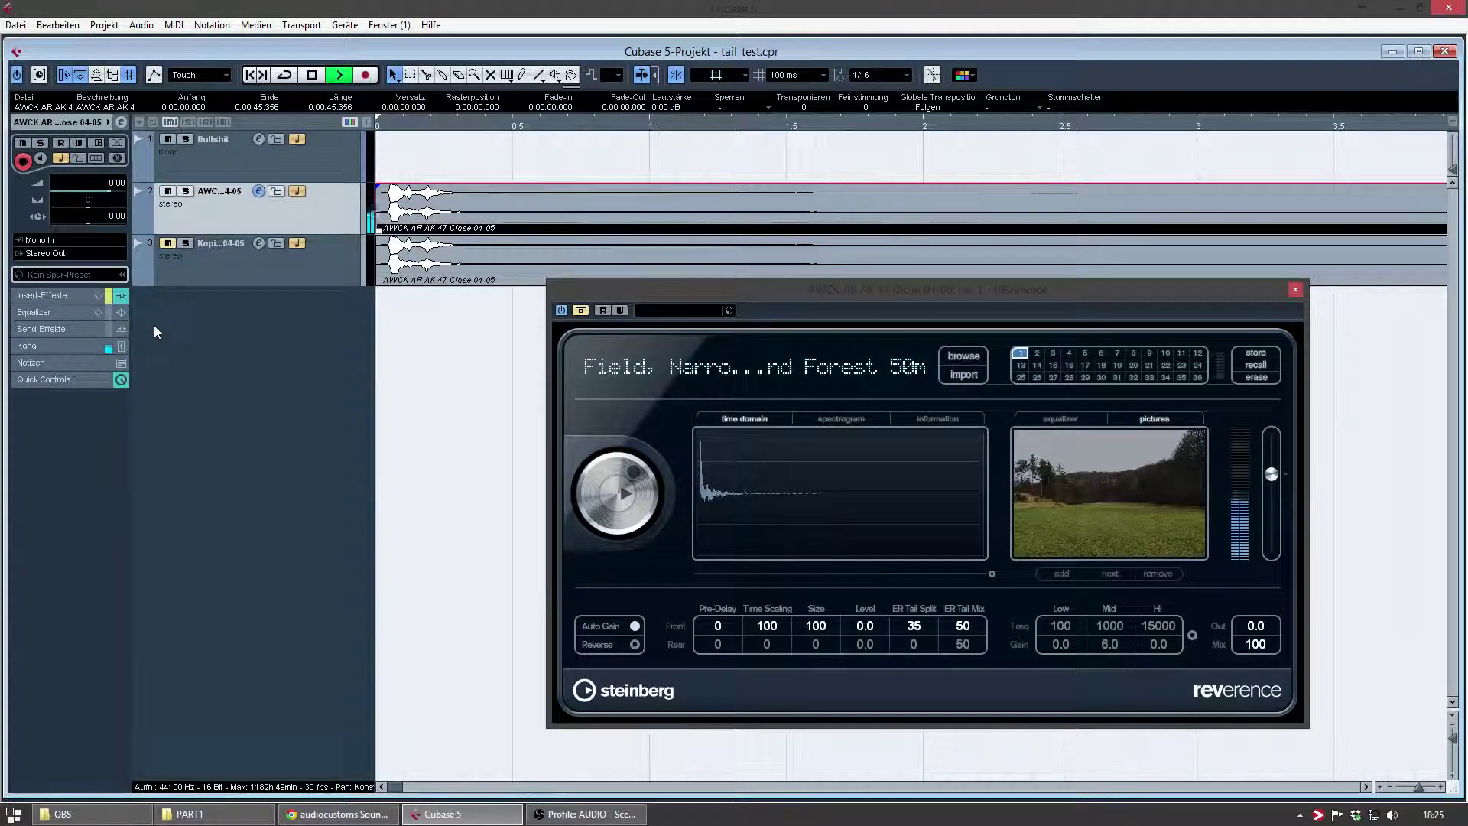
key("space")
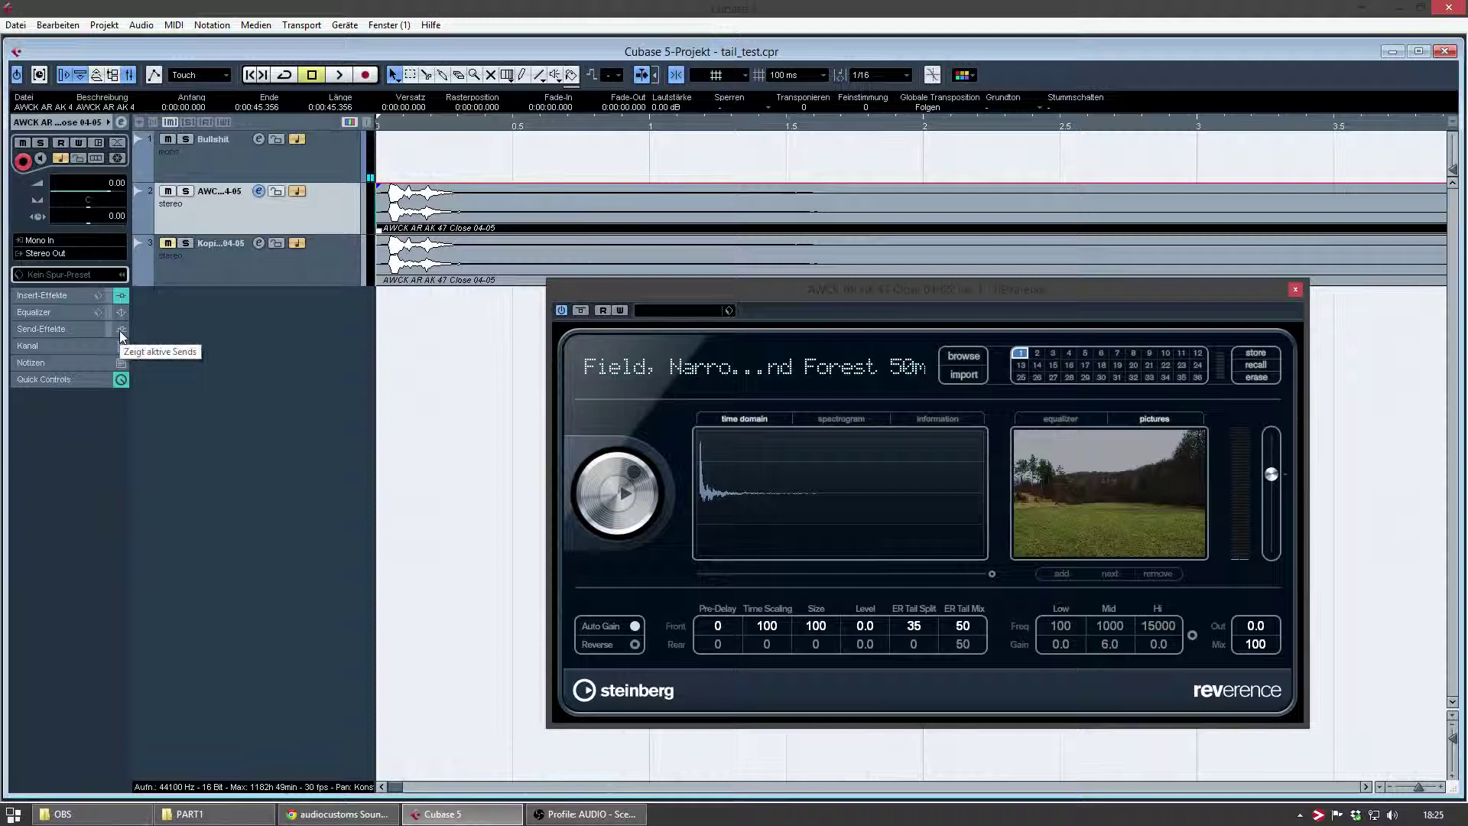
key("space")
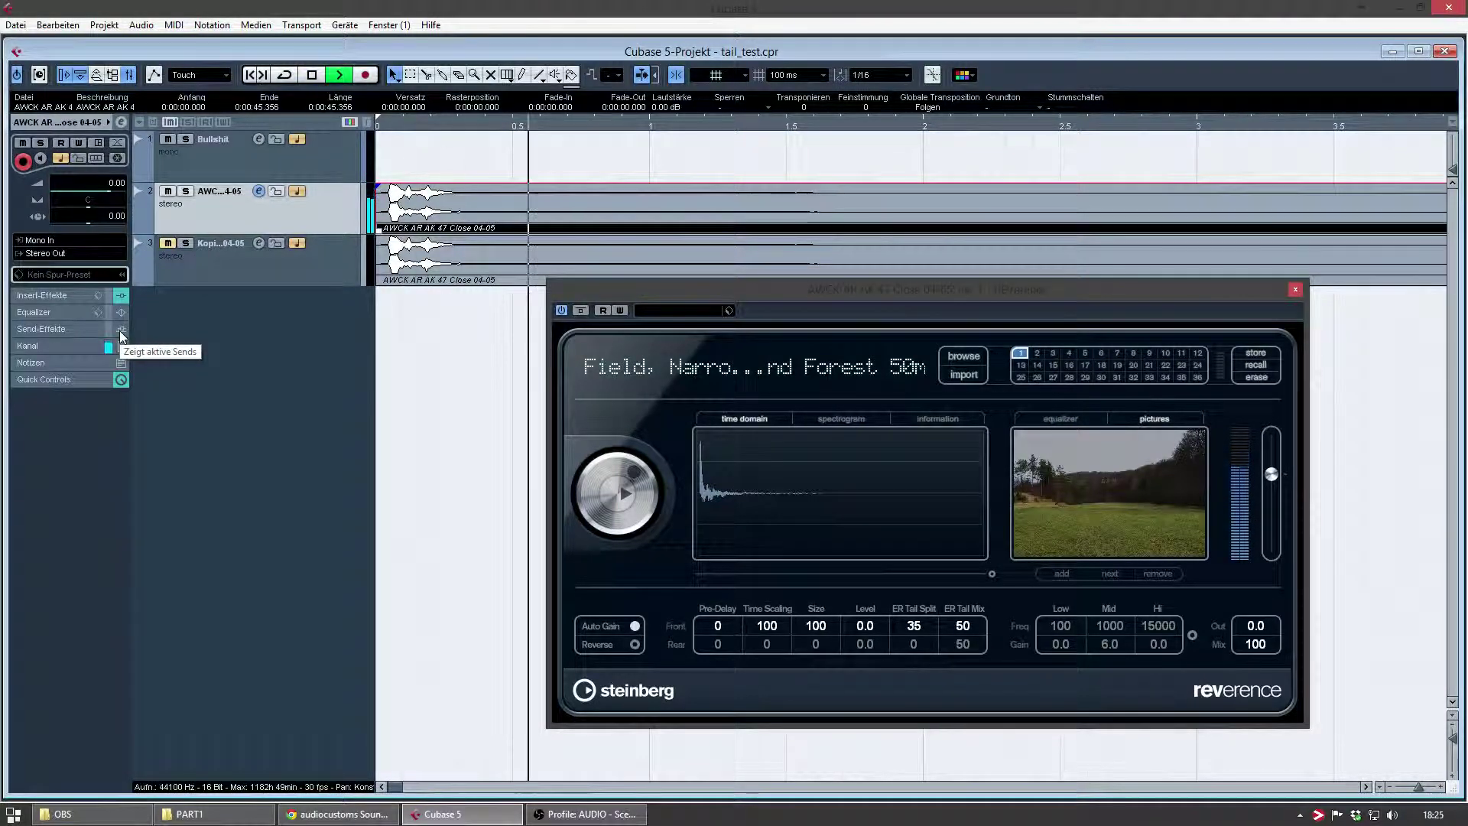
key("space")
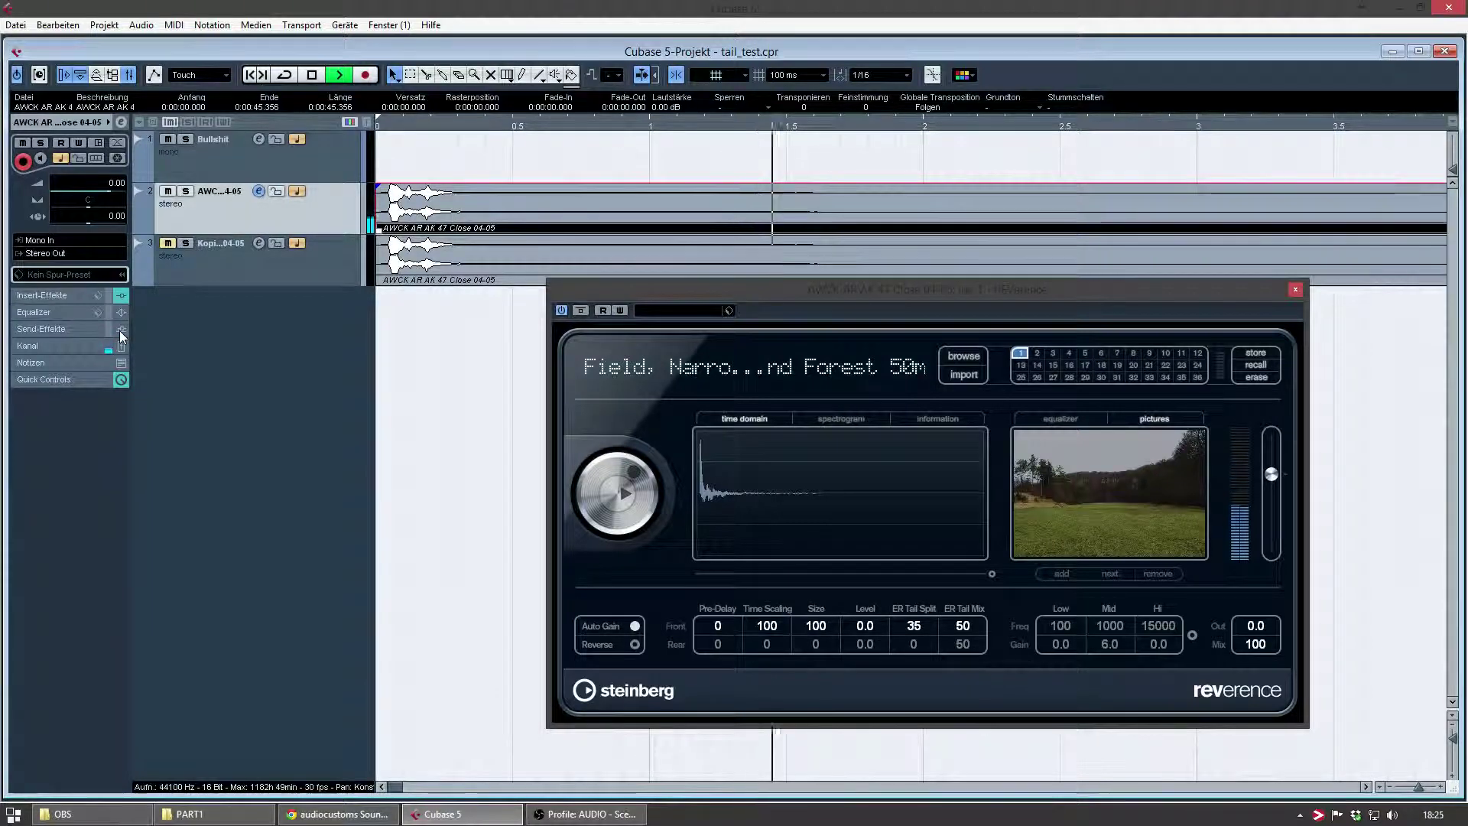
key("space")
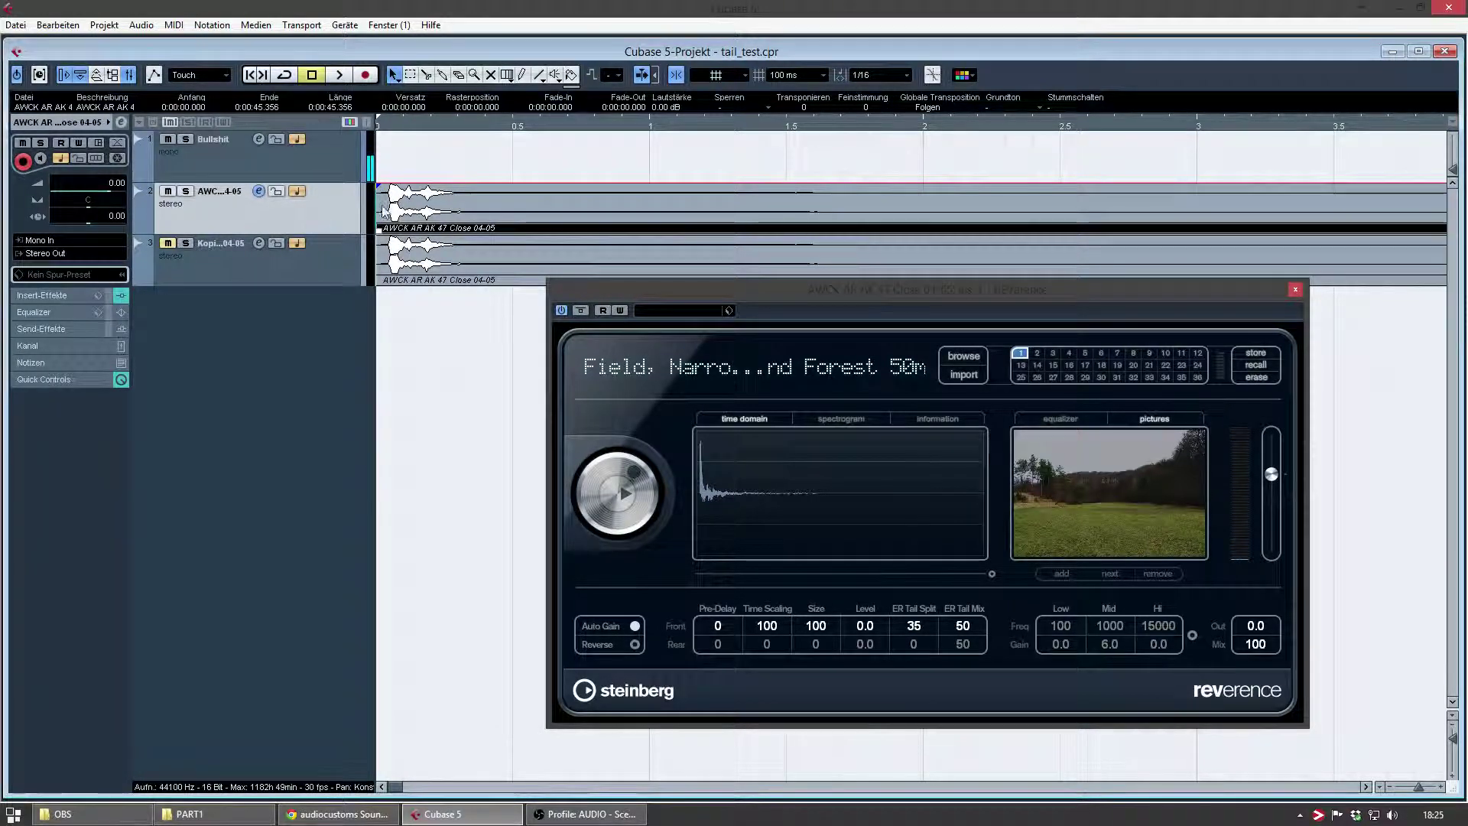
Reposition the REVerence plugin window lower and toward the right
left_click_drag(978, 292, 930, 283)
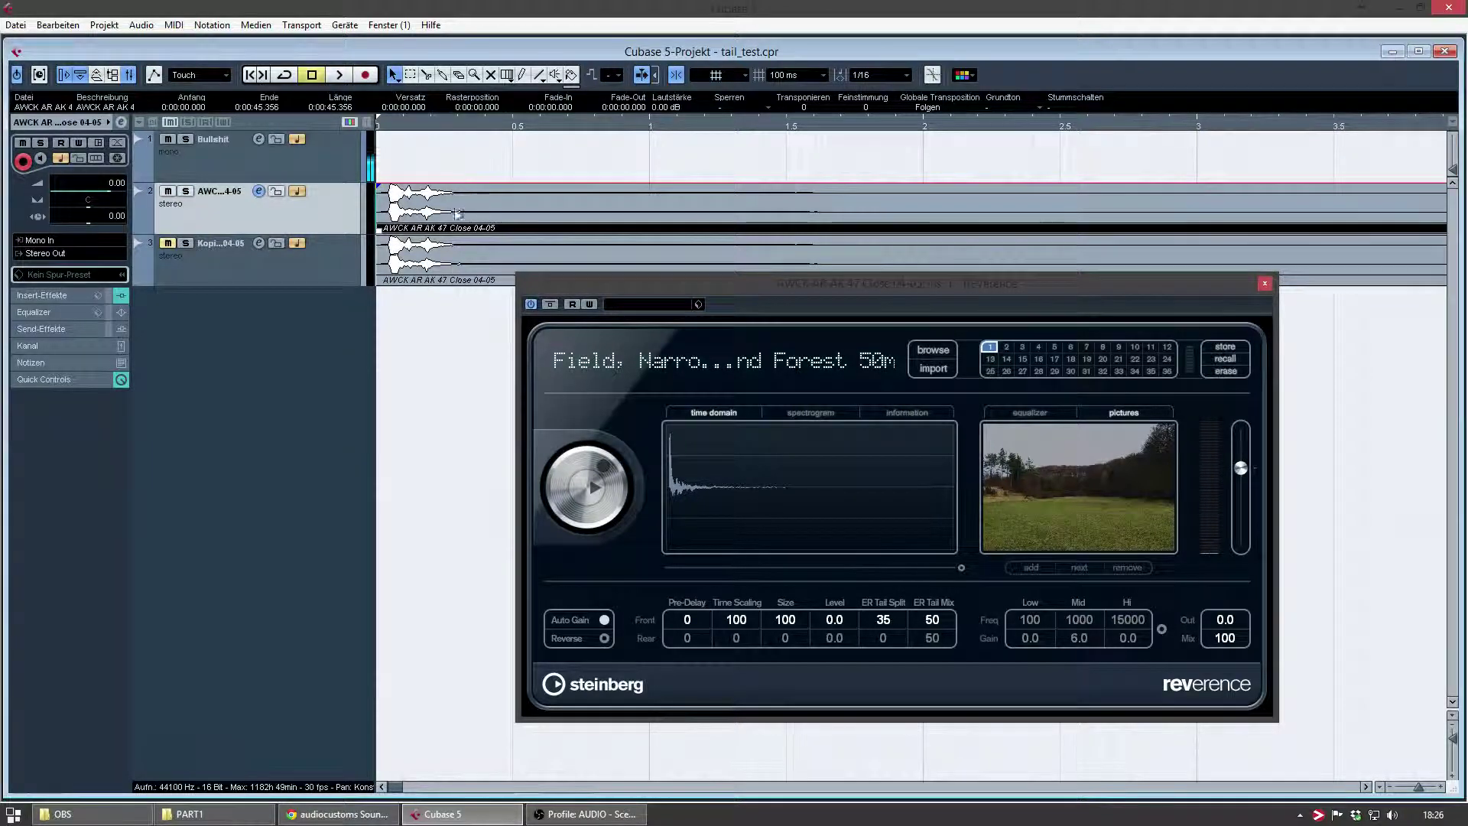
left_click_drag(932, 281, 873, 306)
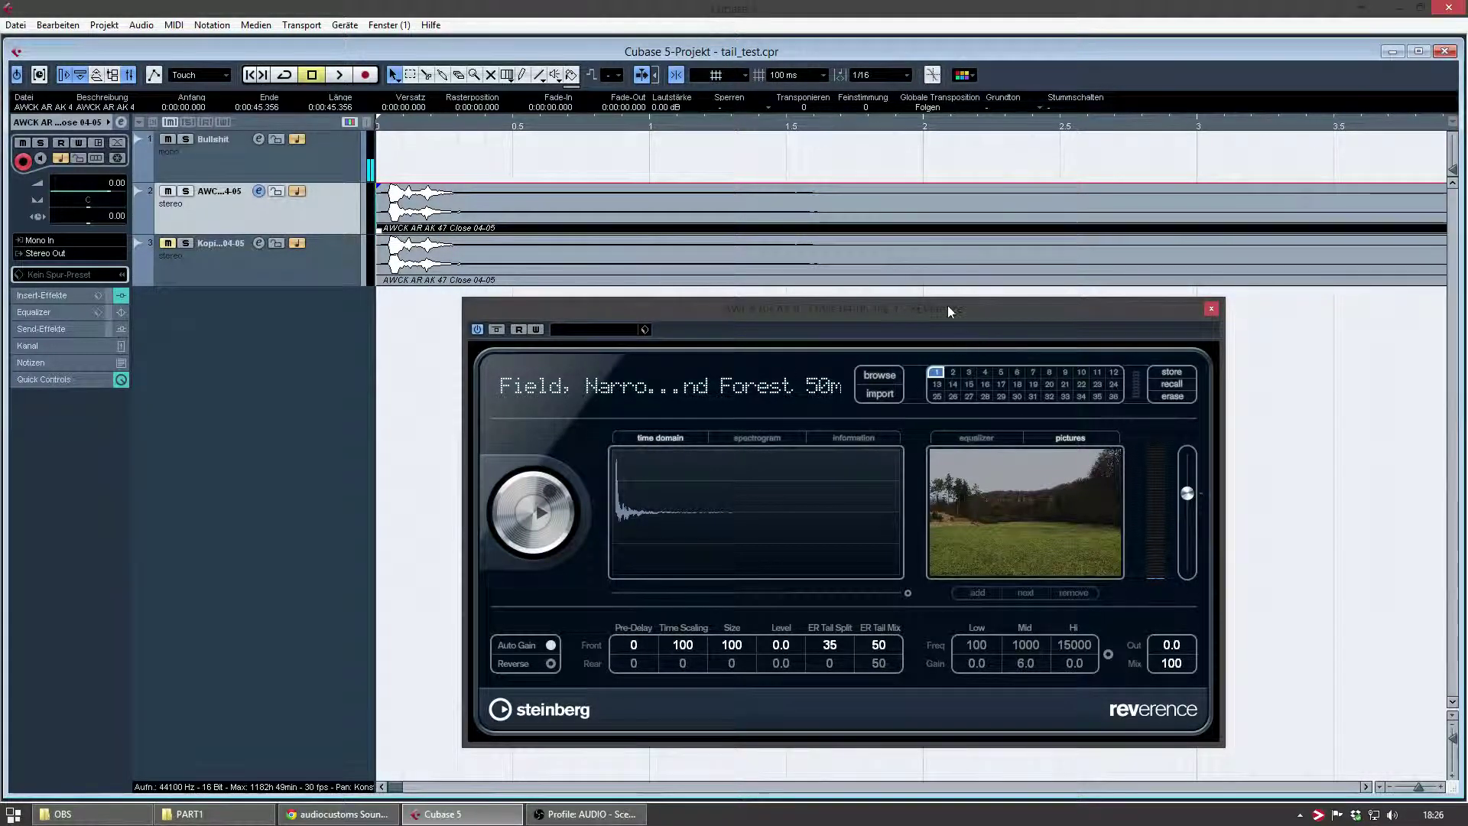
left_click_drag(945, 309, 968, 316)
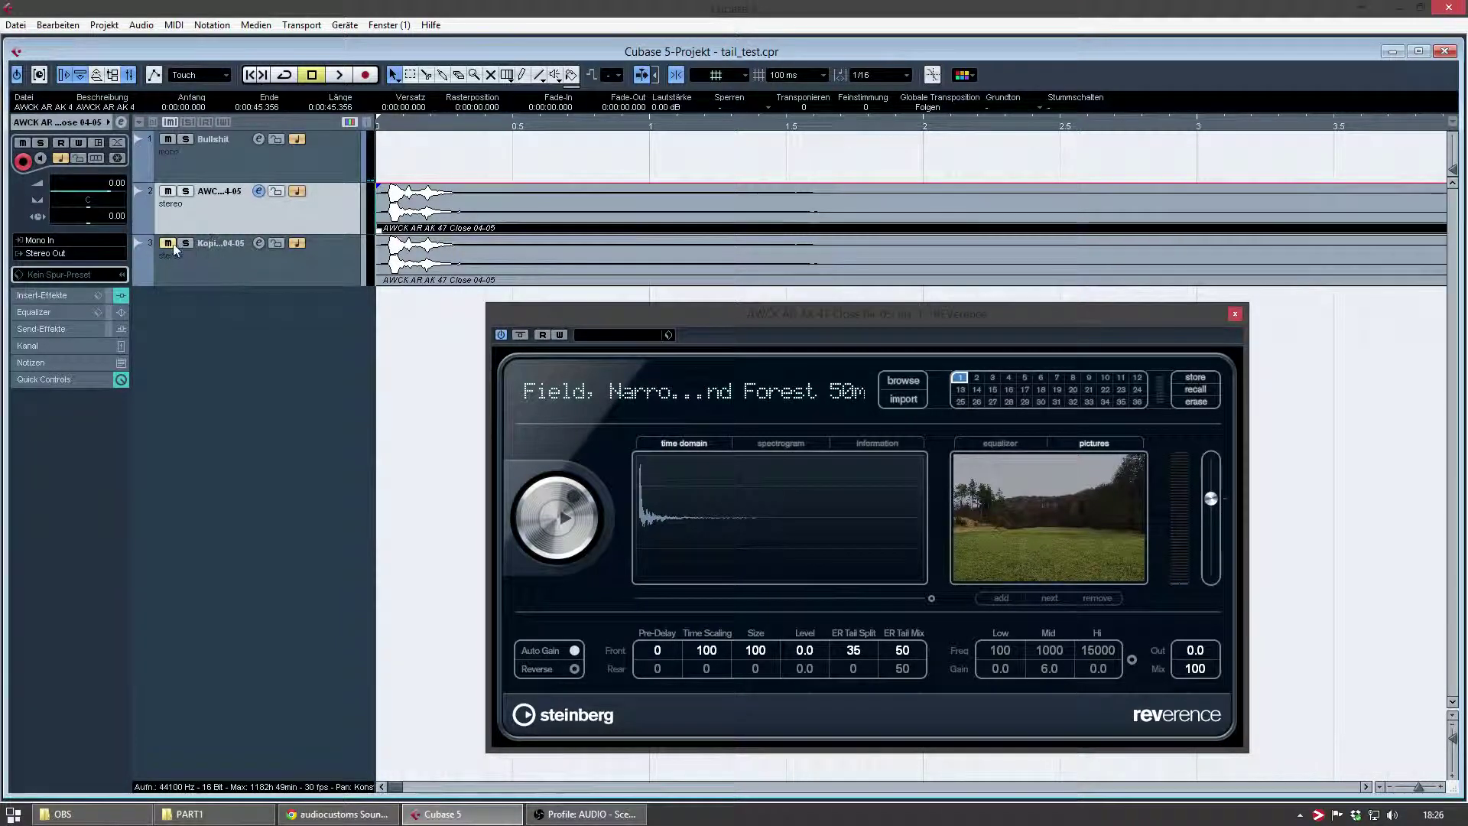
key("space")
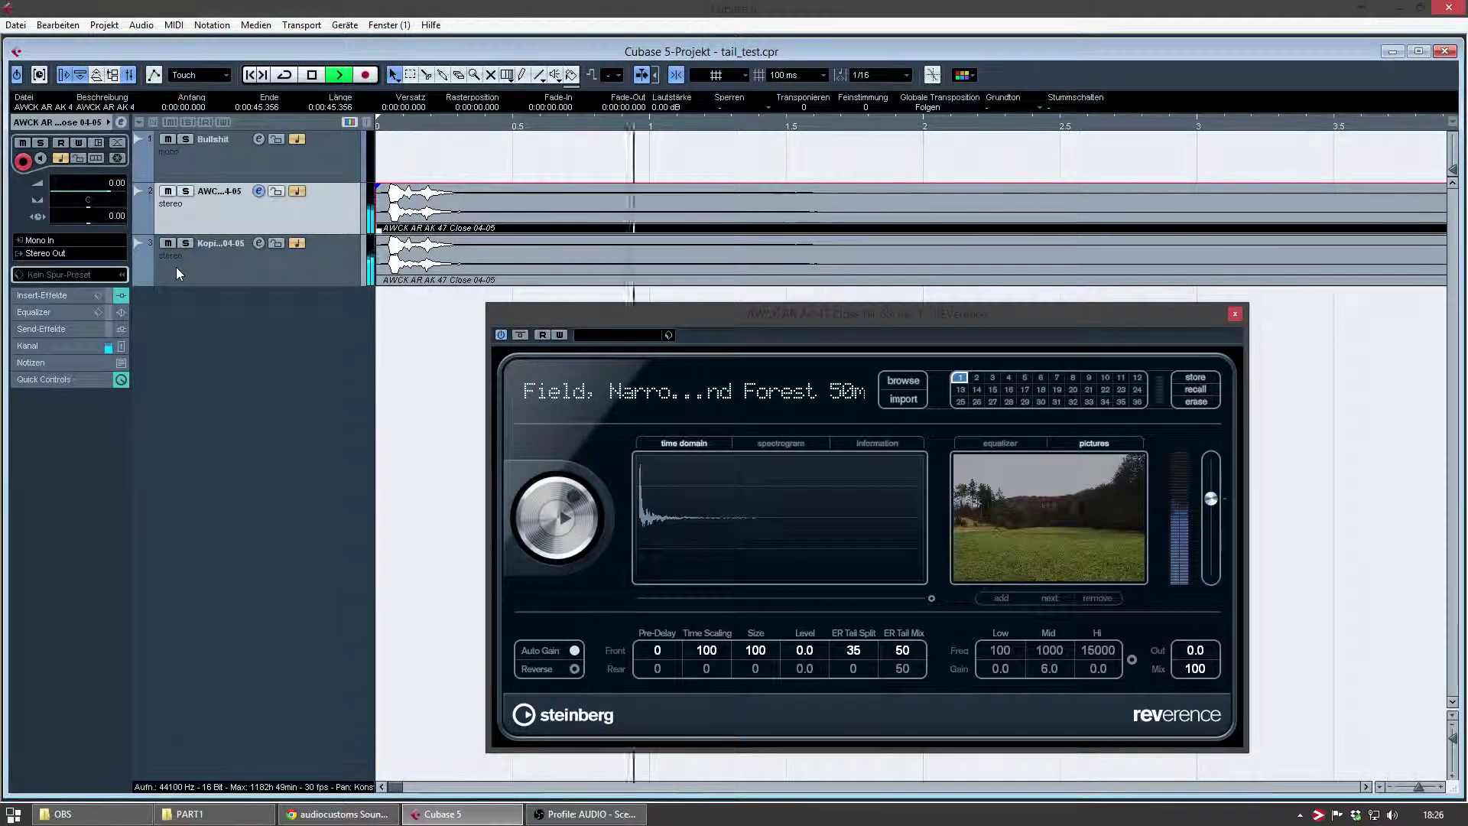
key("space")
key("space")
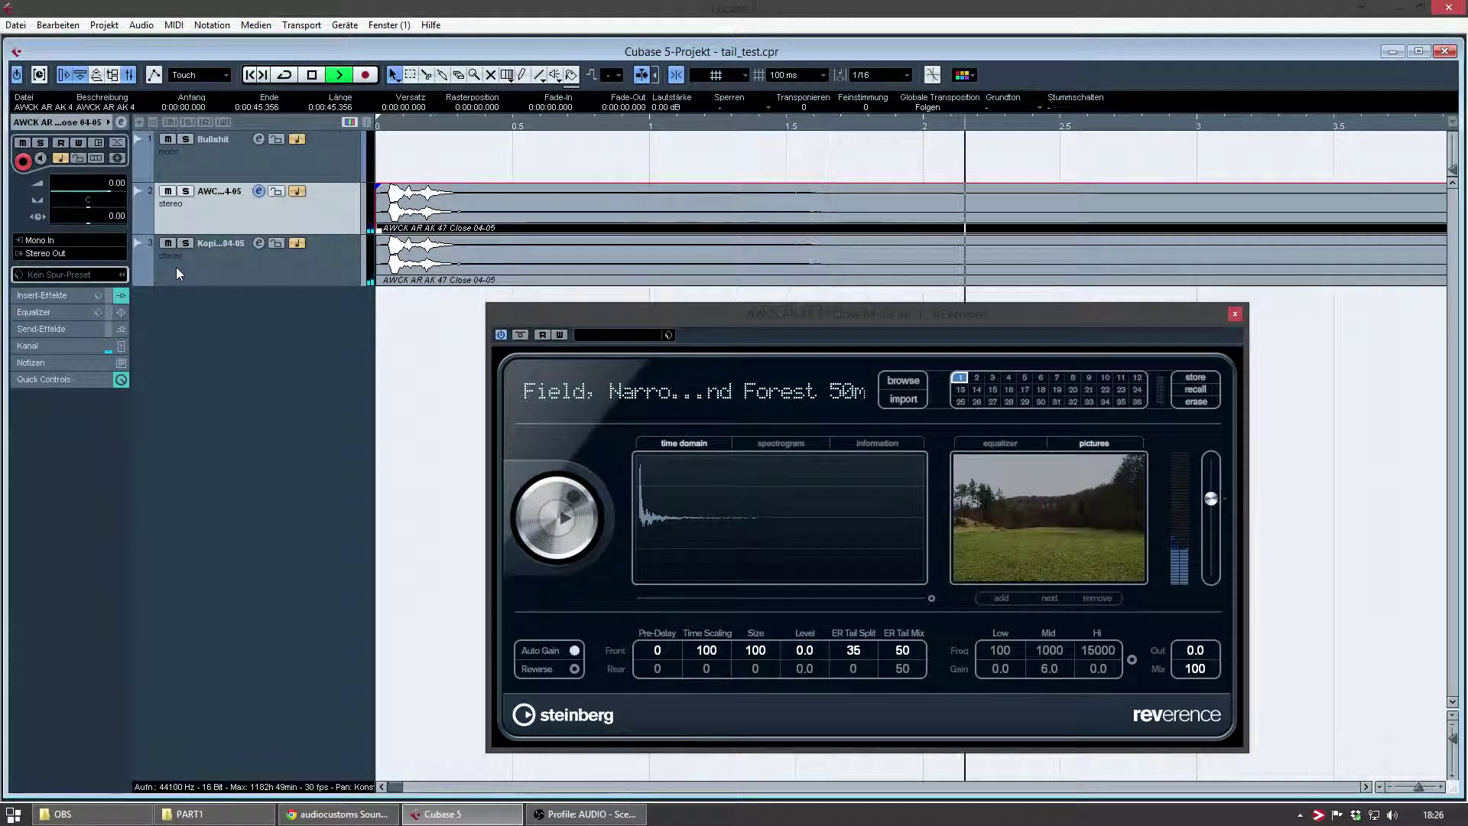
key("space")
key("space")
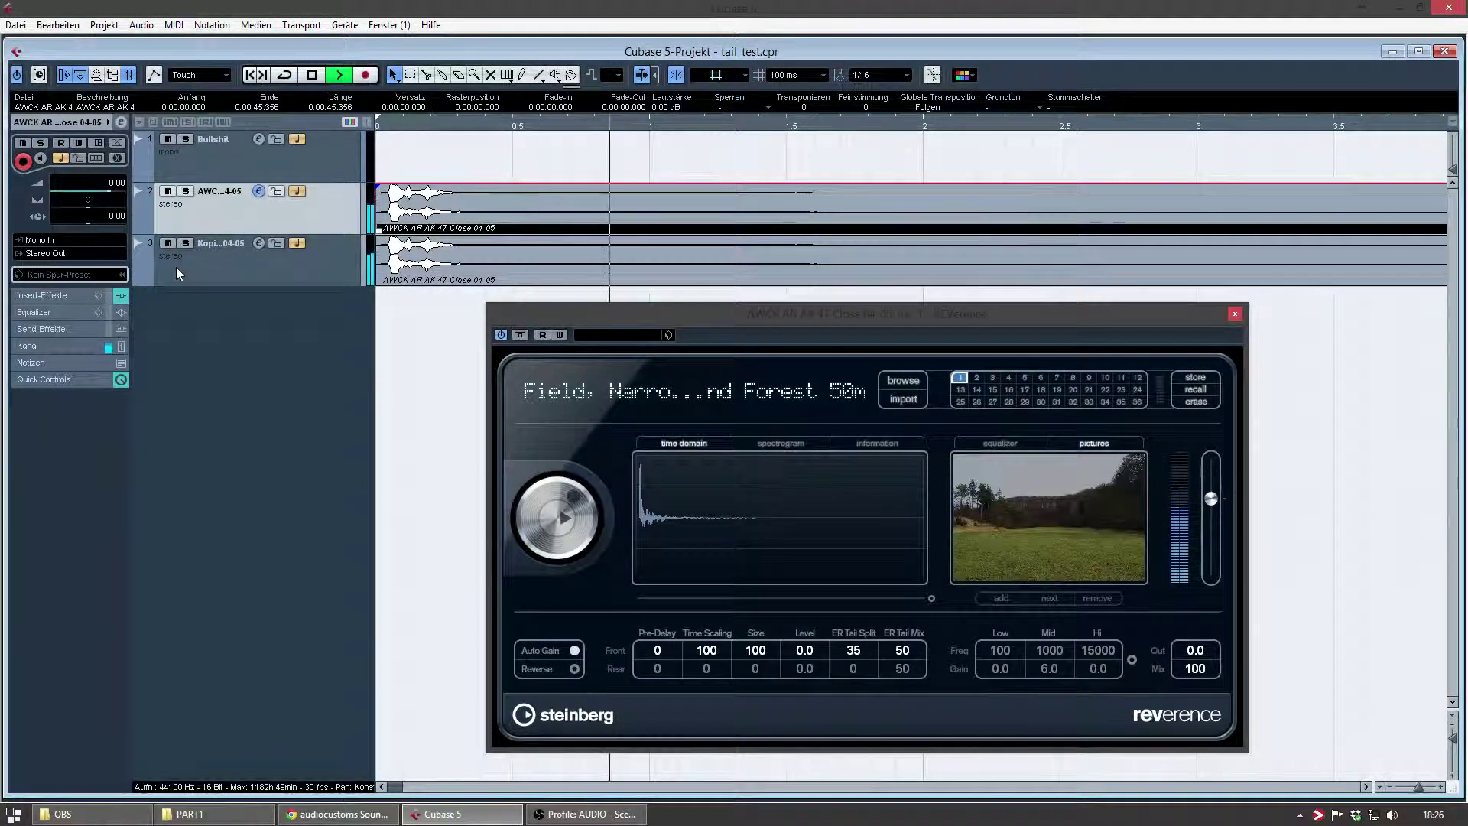
key("space")
key("space")
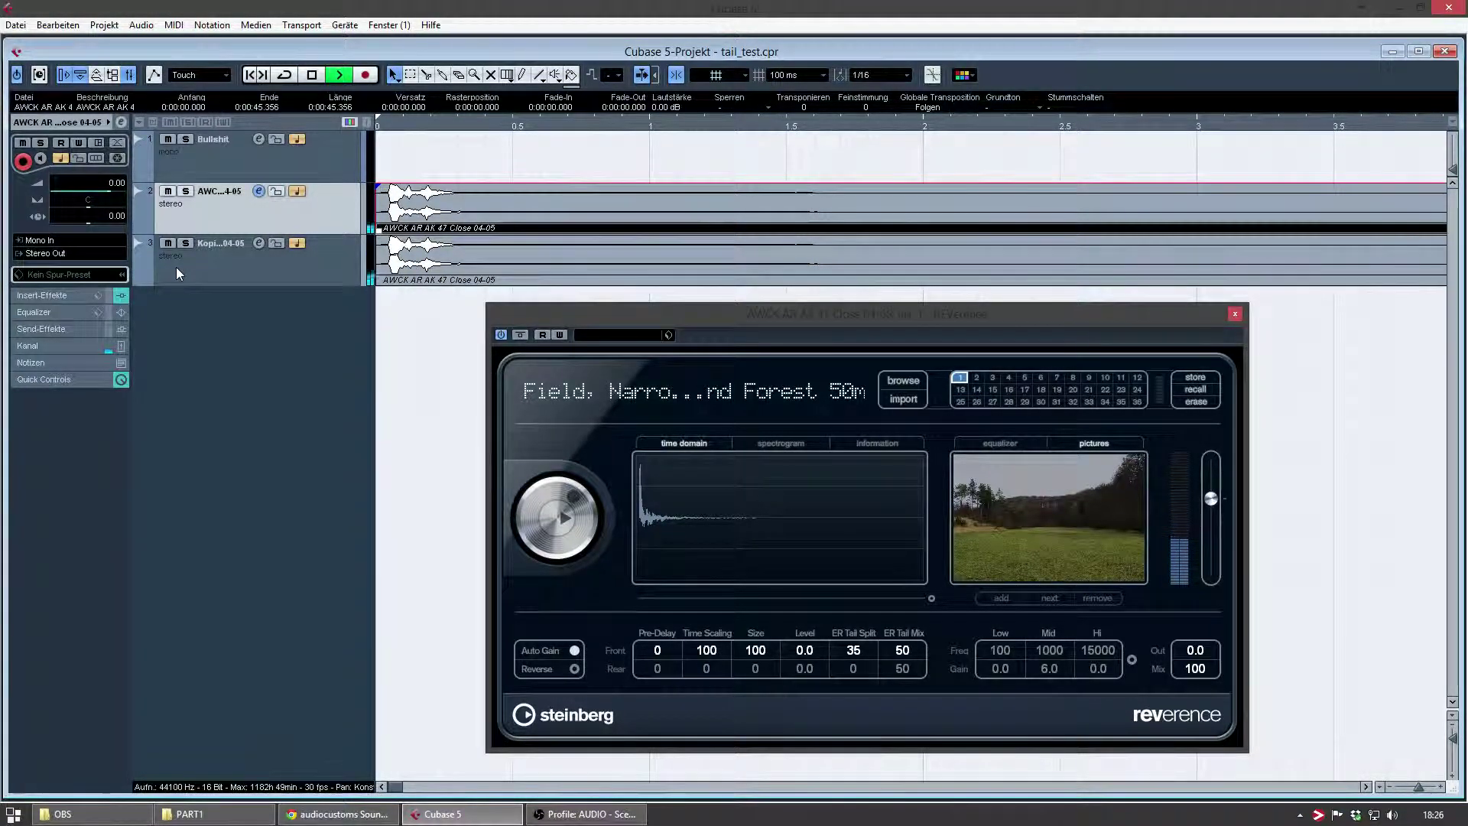
key("space")
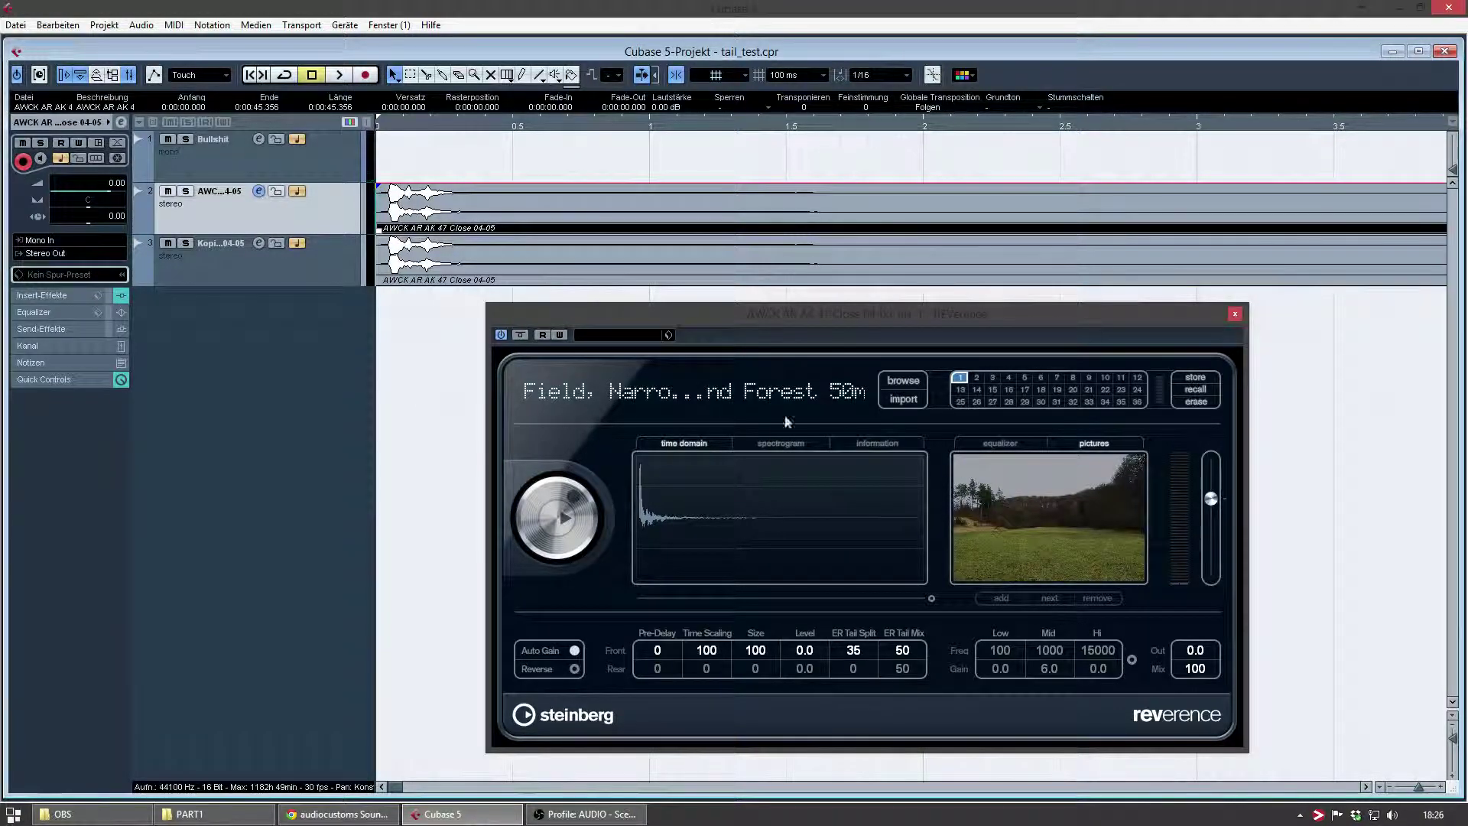
Close REVerence and open the gunshot track's VST-Audiokanaleinstellungen window
left_click(1236, 314)
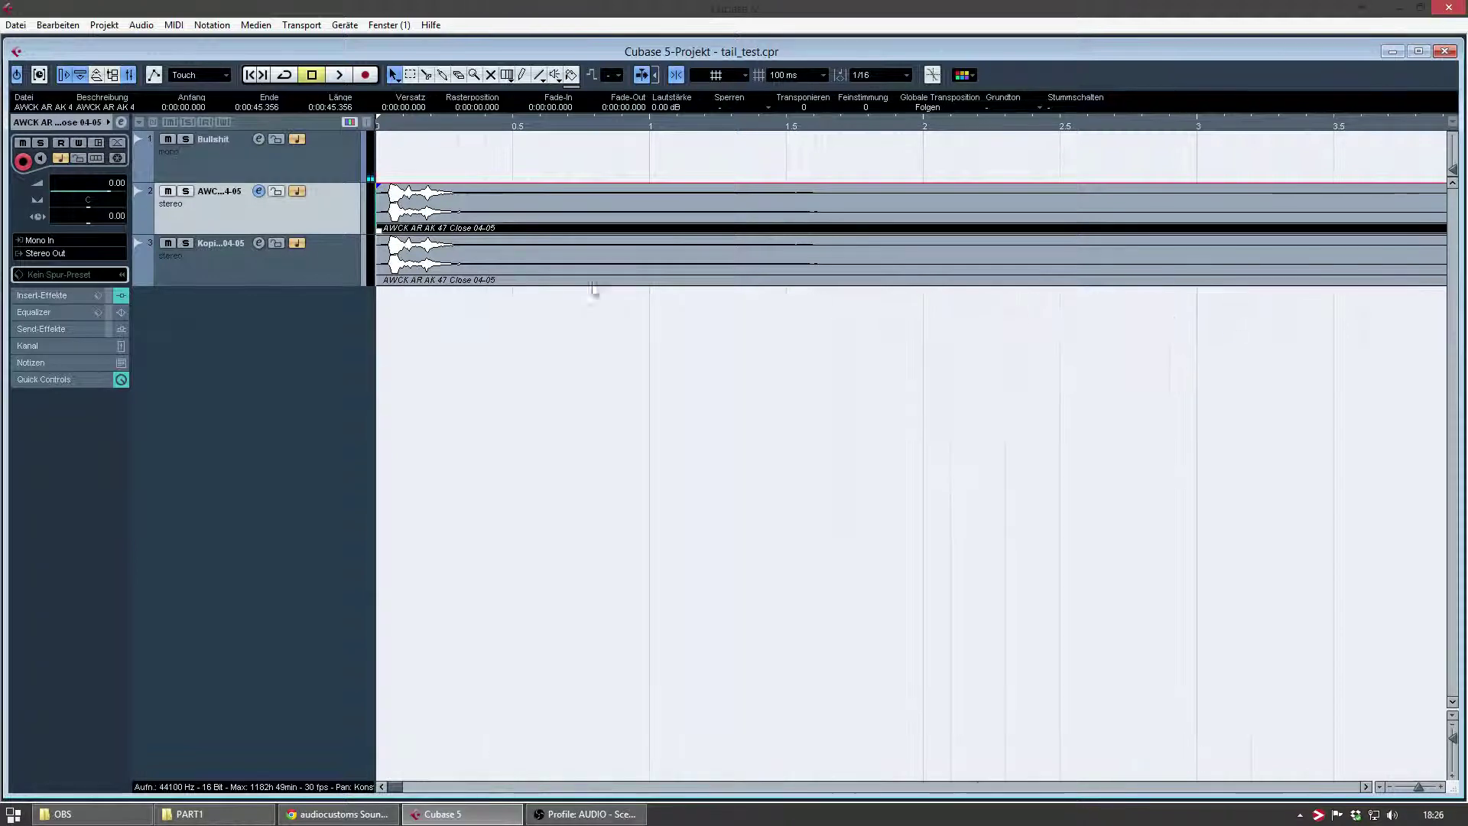
left_click(258, 191)
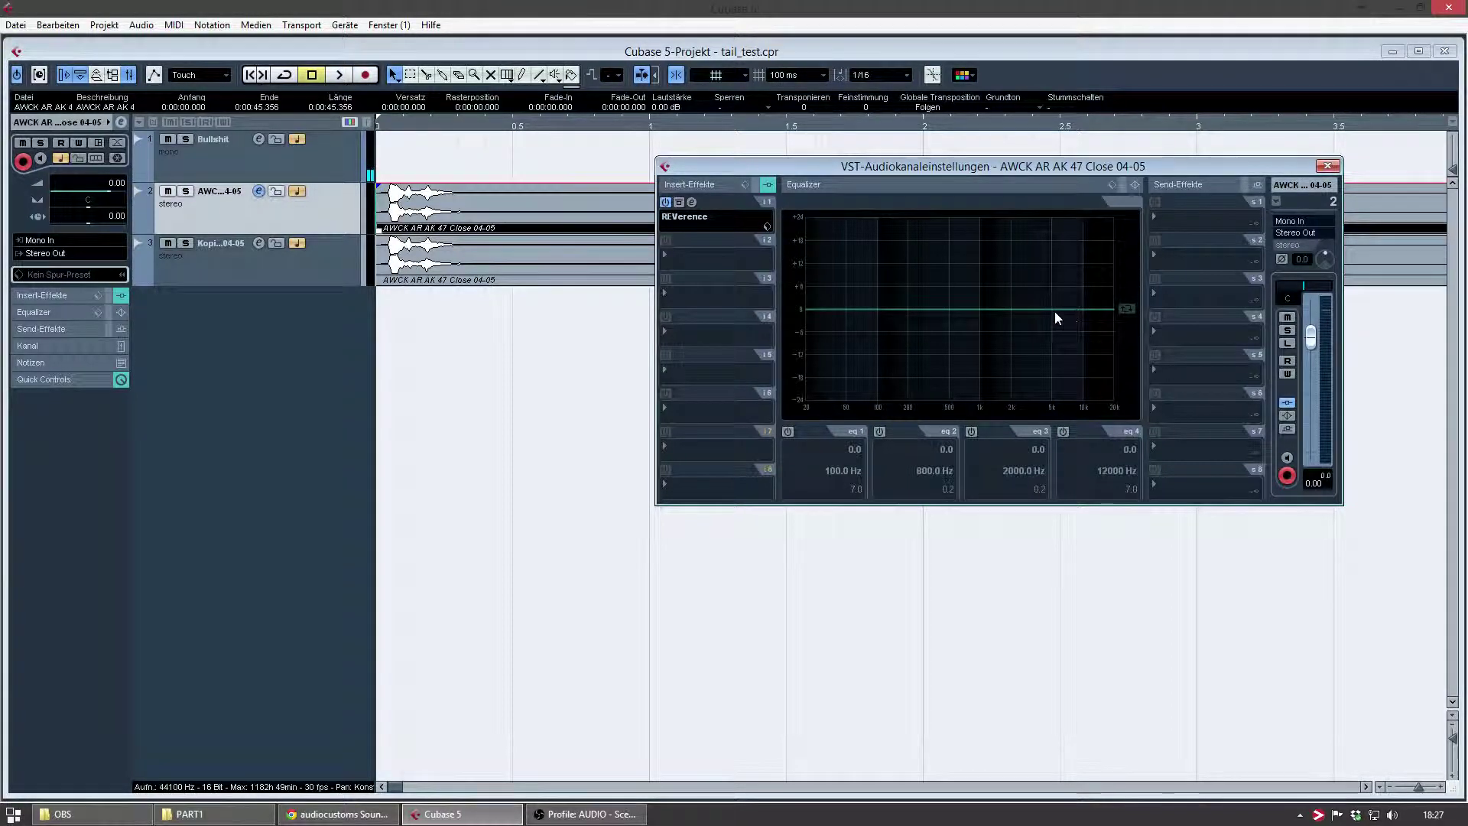
Add a high boost, cut the low shelf to -24 dB at 98 Hz, and dip band 2 to -7.4 dB at 150 Hz
left_click_drag(1055, 318, 1056, 294)
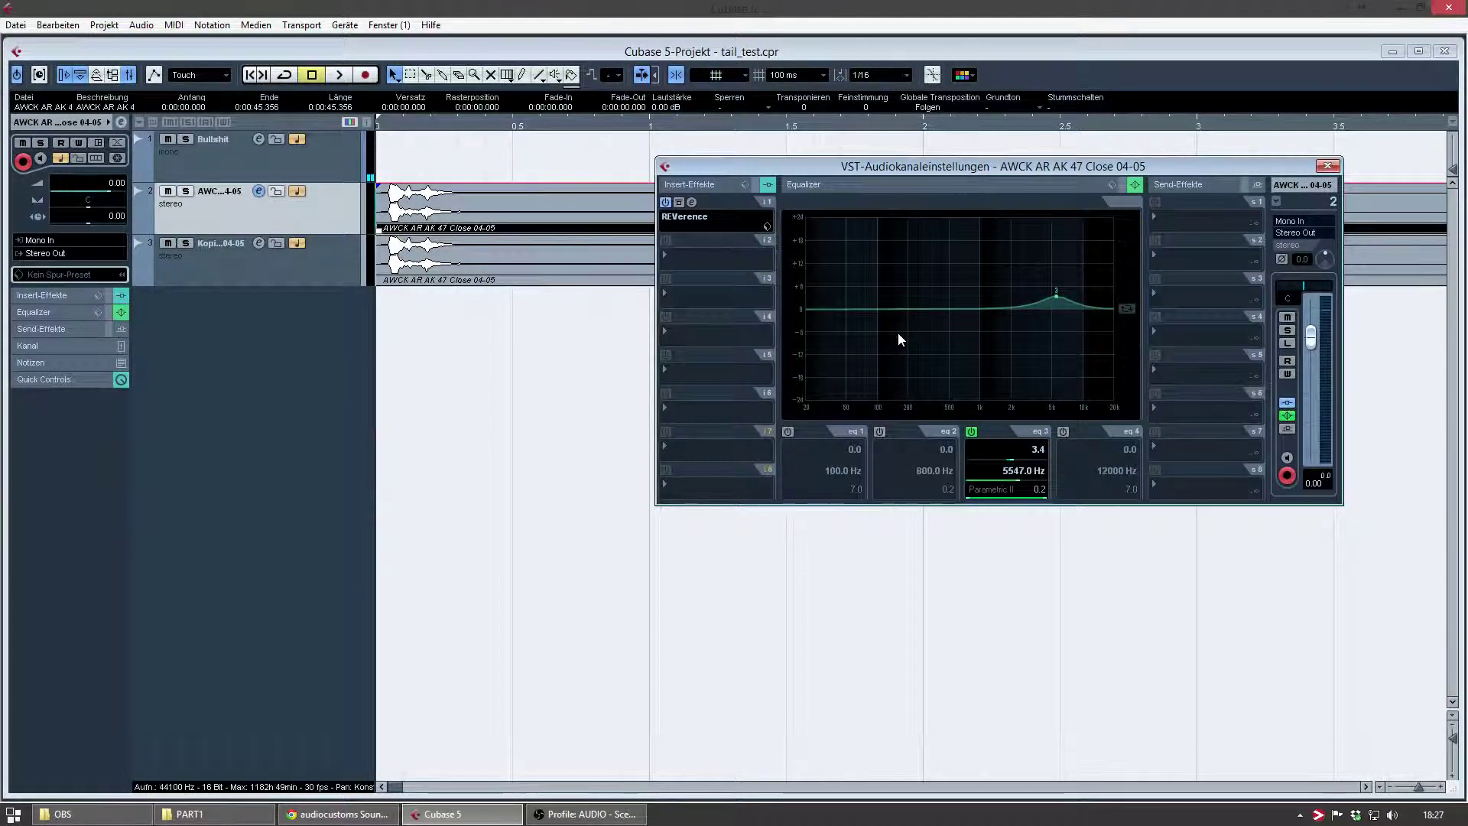
left_click(788, 432)
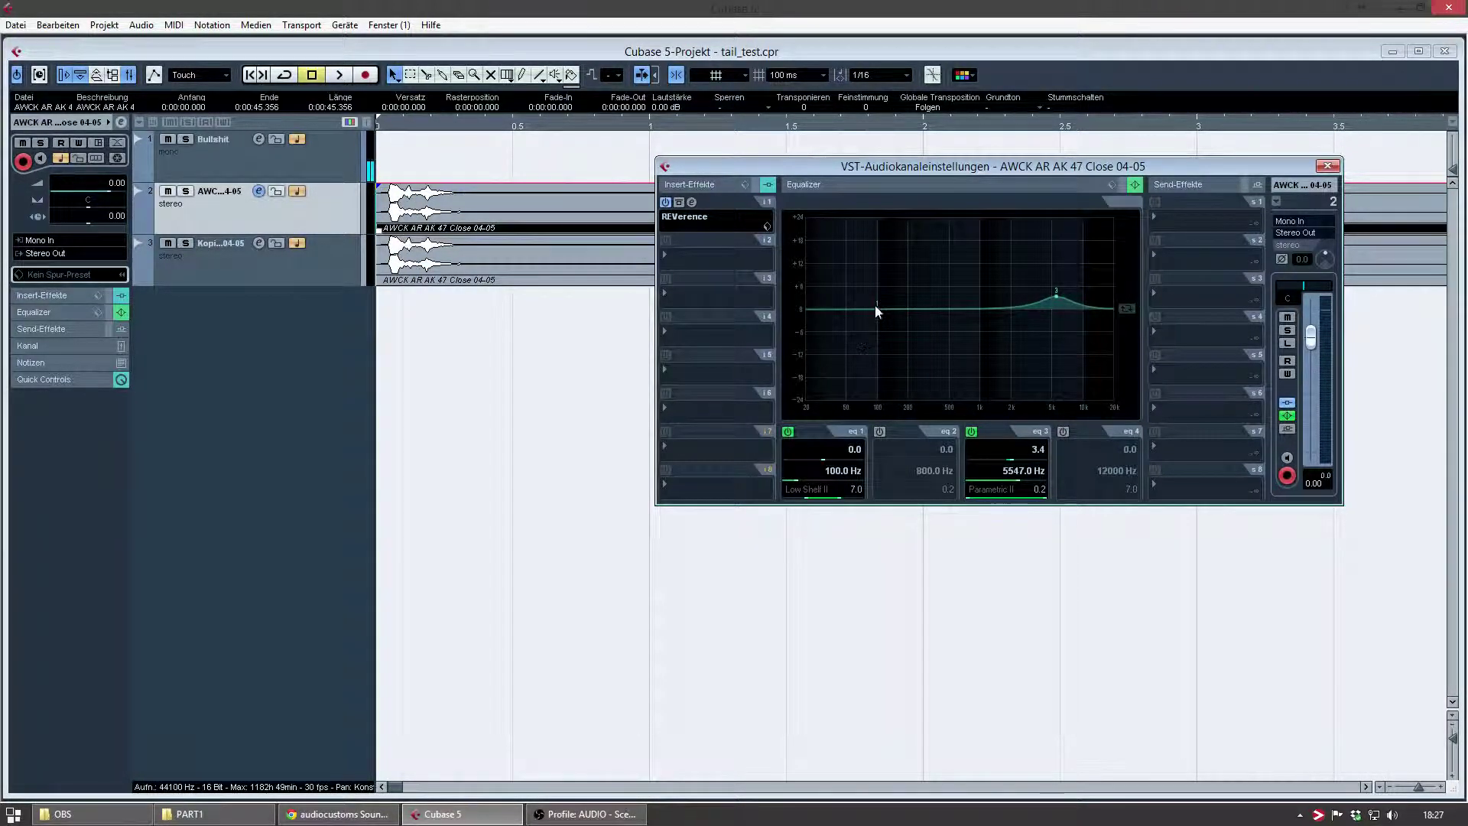
left_click_drag(877, 310, 876, 408)
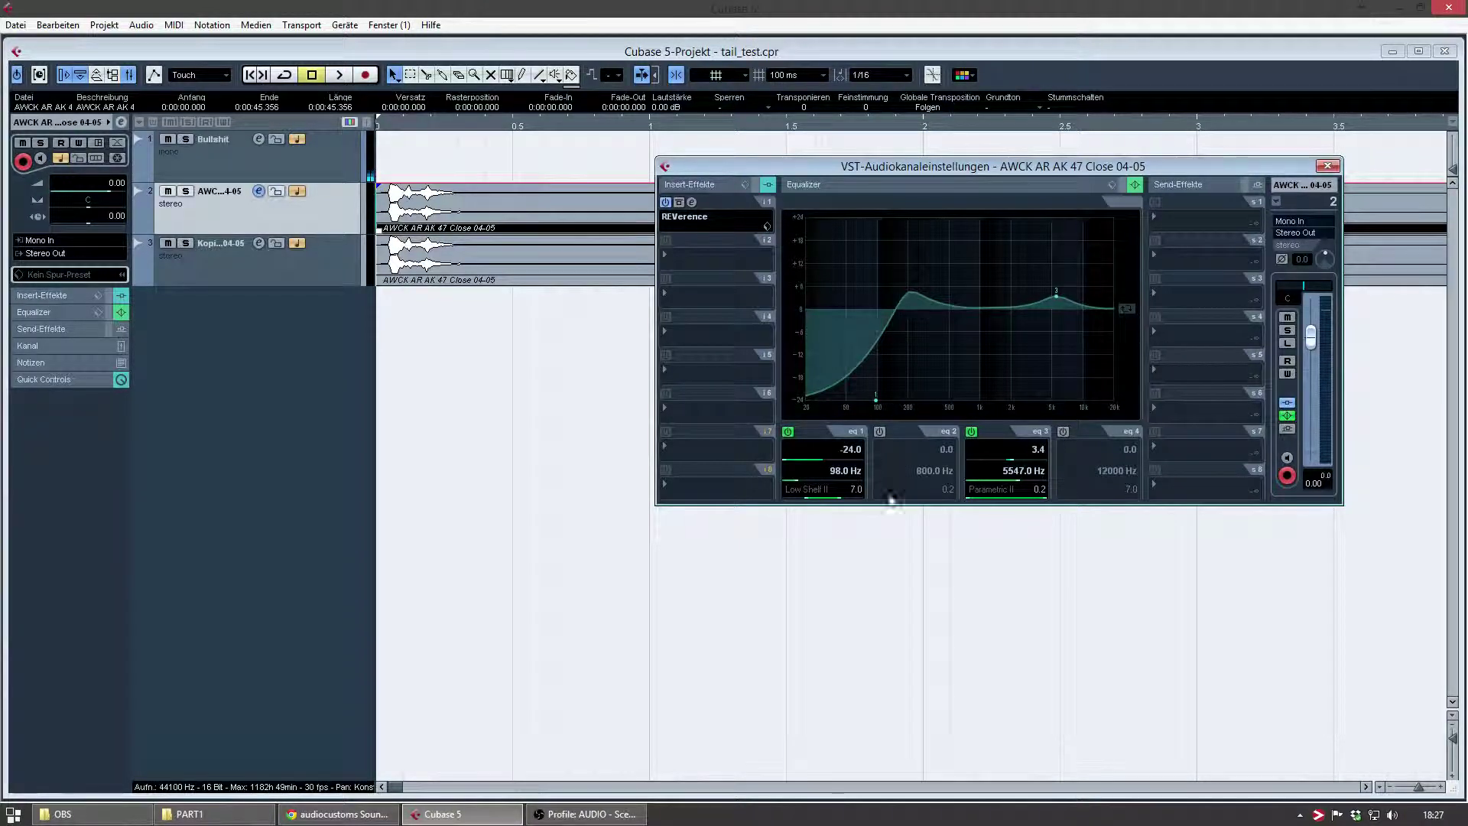
left_click(879, 432)
left_click_drag(956, 309, 896, 338)
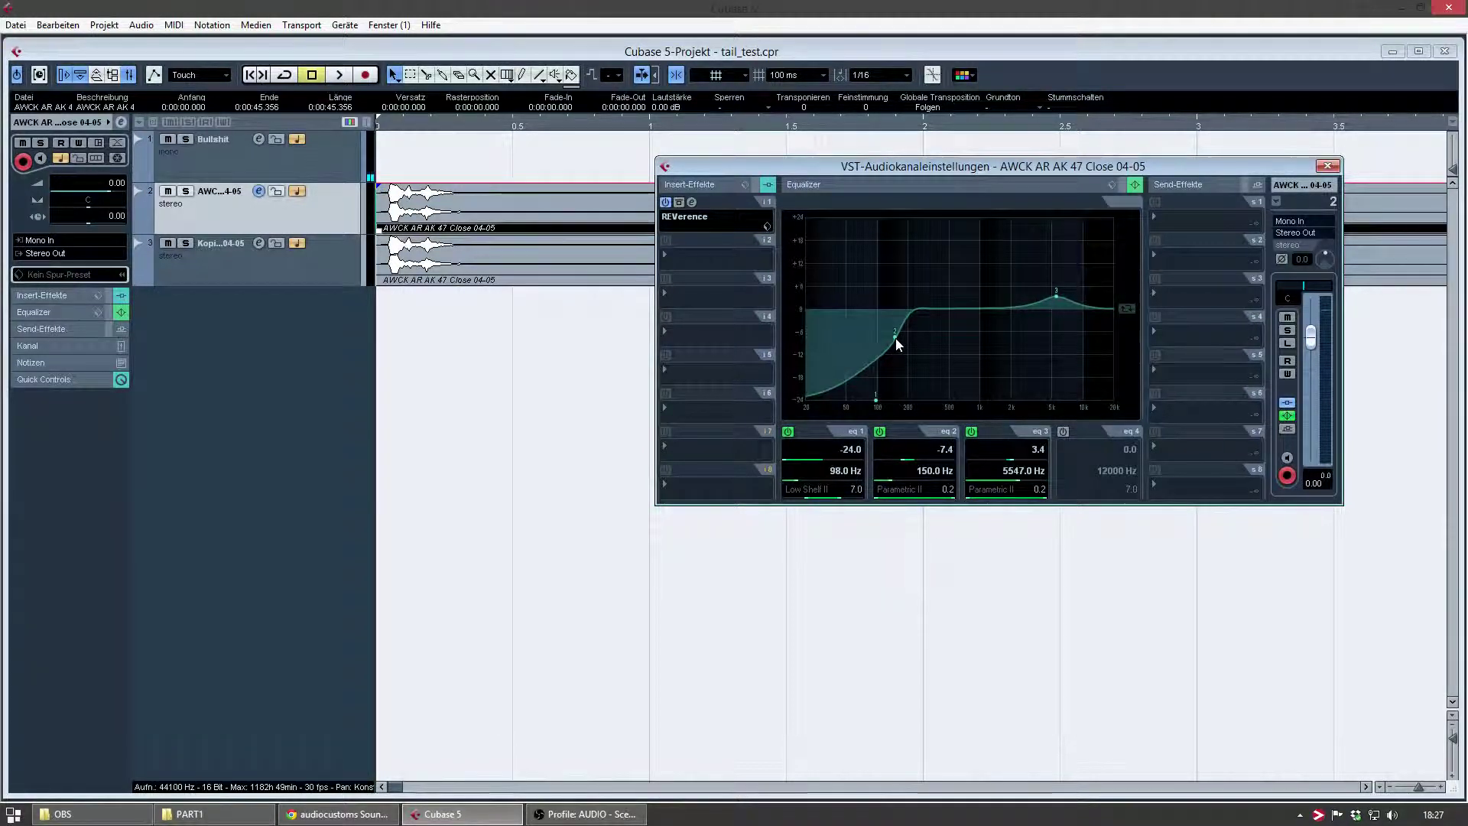
Audition the EQ and move the high boost to +4.4 dB at 4077 Hz
key("space")
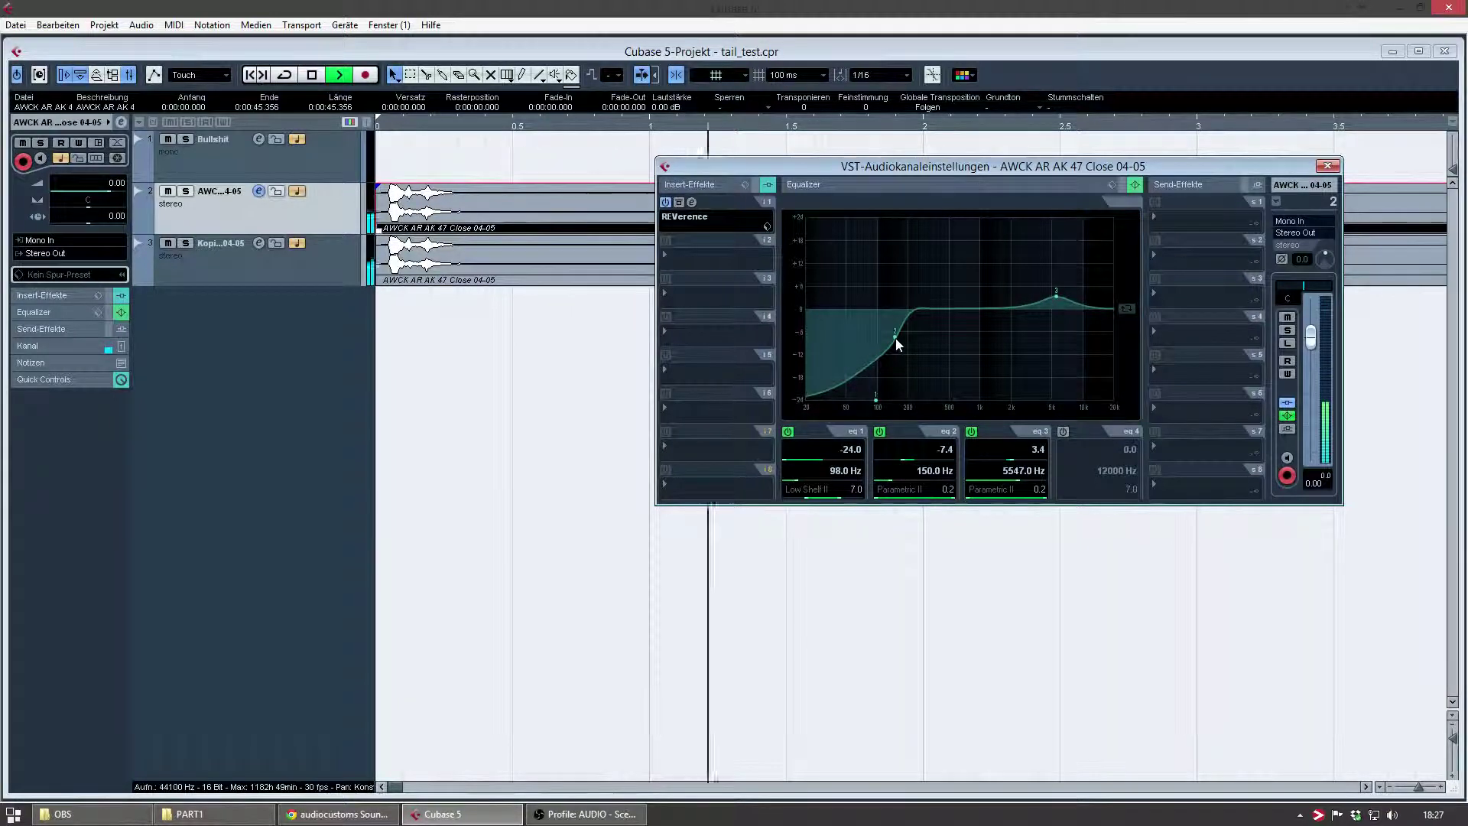
key("space")
mouse_move(1056, 296)
left_mouse_down()
mouse_move(1007, 267)
mouse_move(1044, 291)
left_mouse_up()
key("space")
key("space")
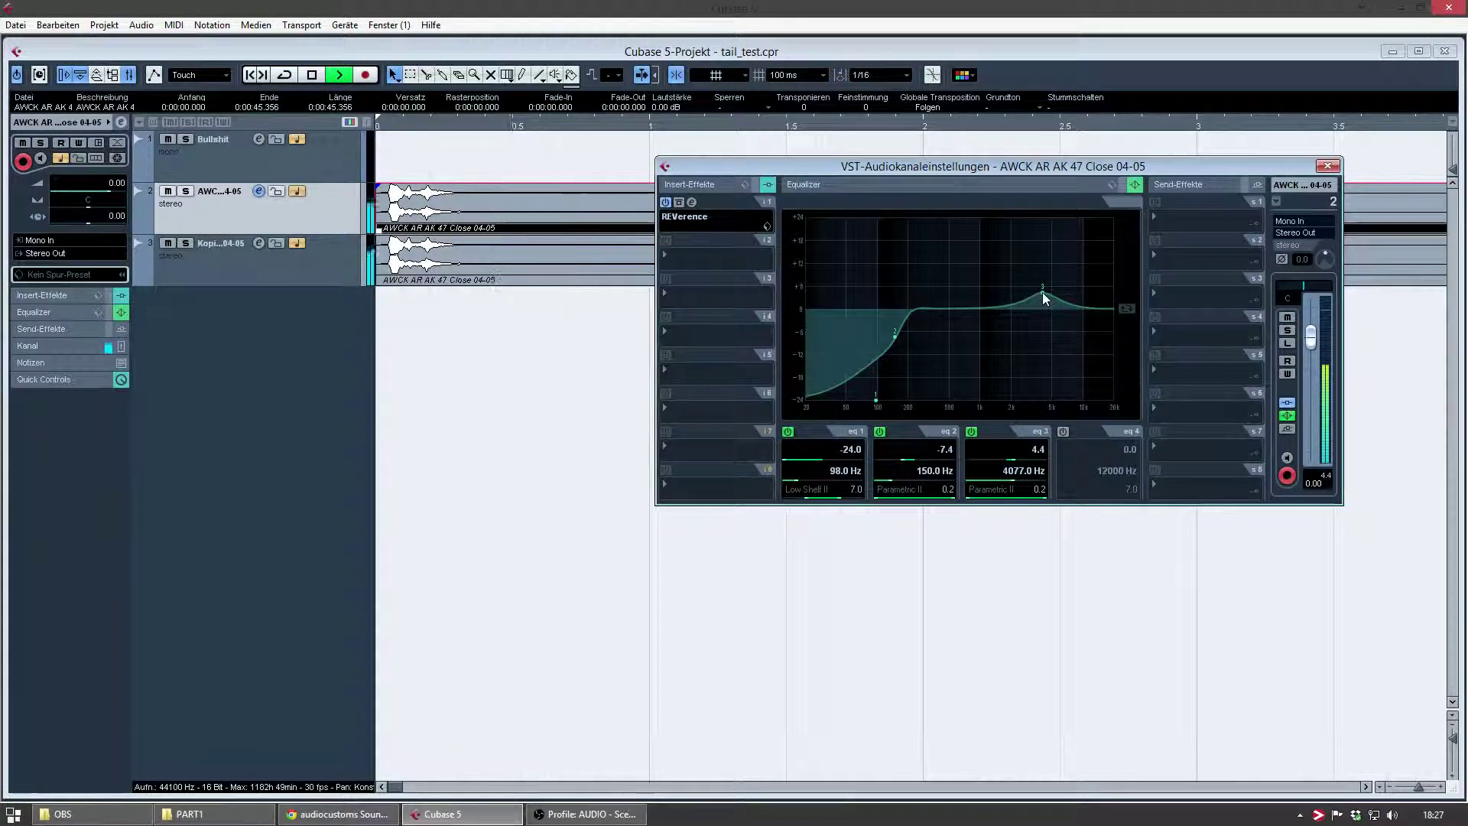
key("space")
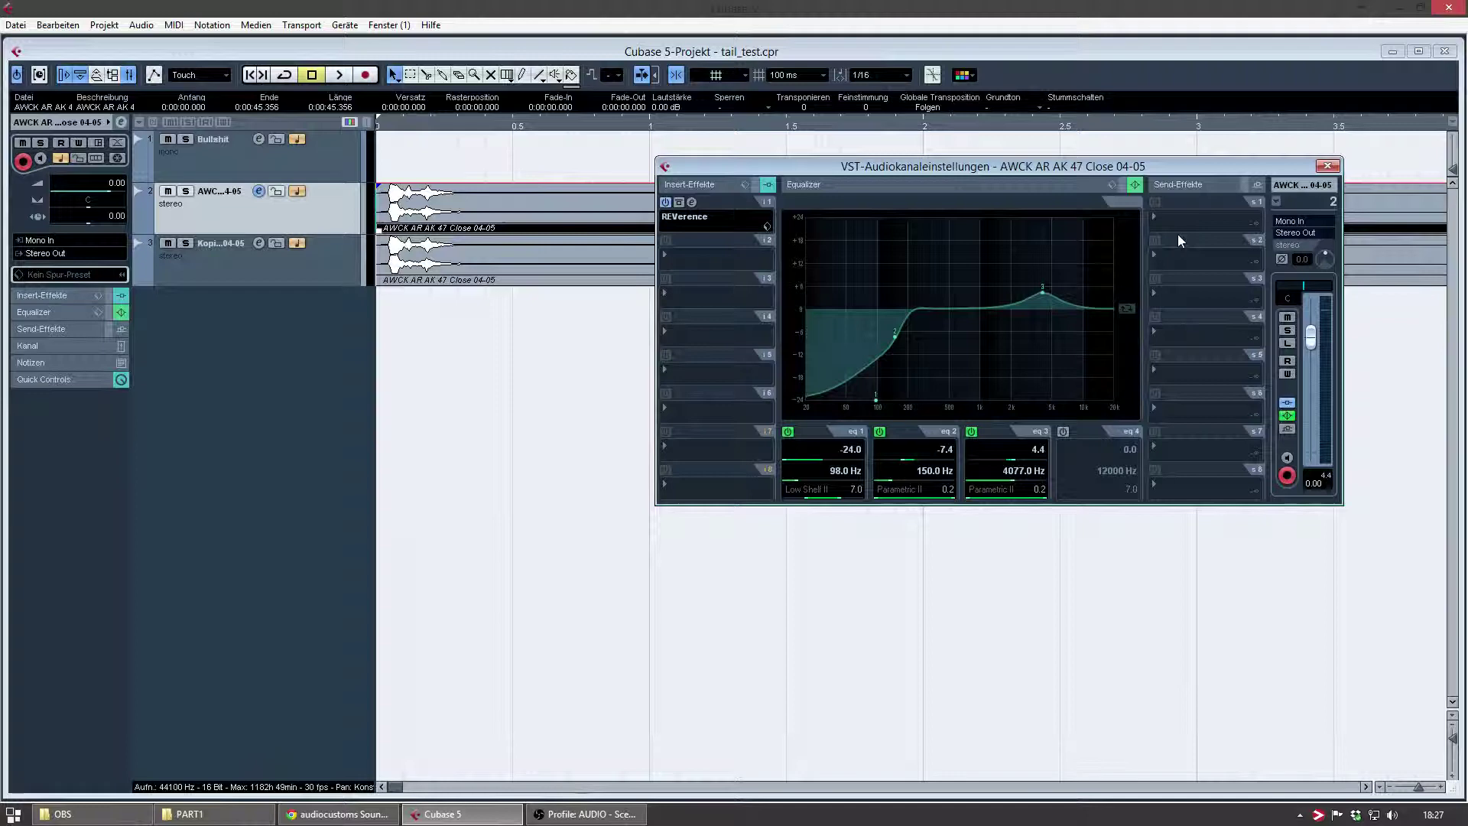
Check REVerence on insert slot 1, then close it and the channel settings window
left_click_drag(1085, 171, 1042, 333)
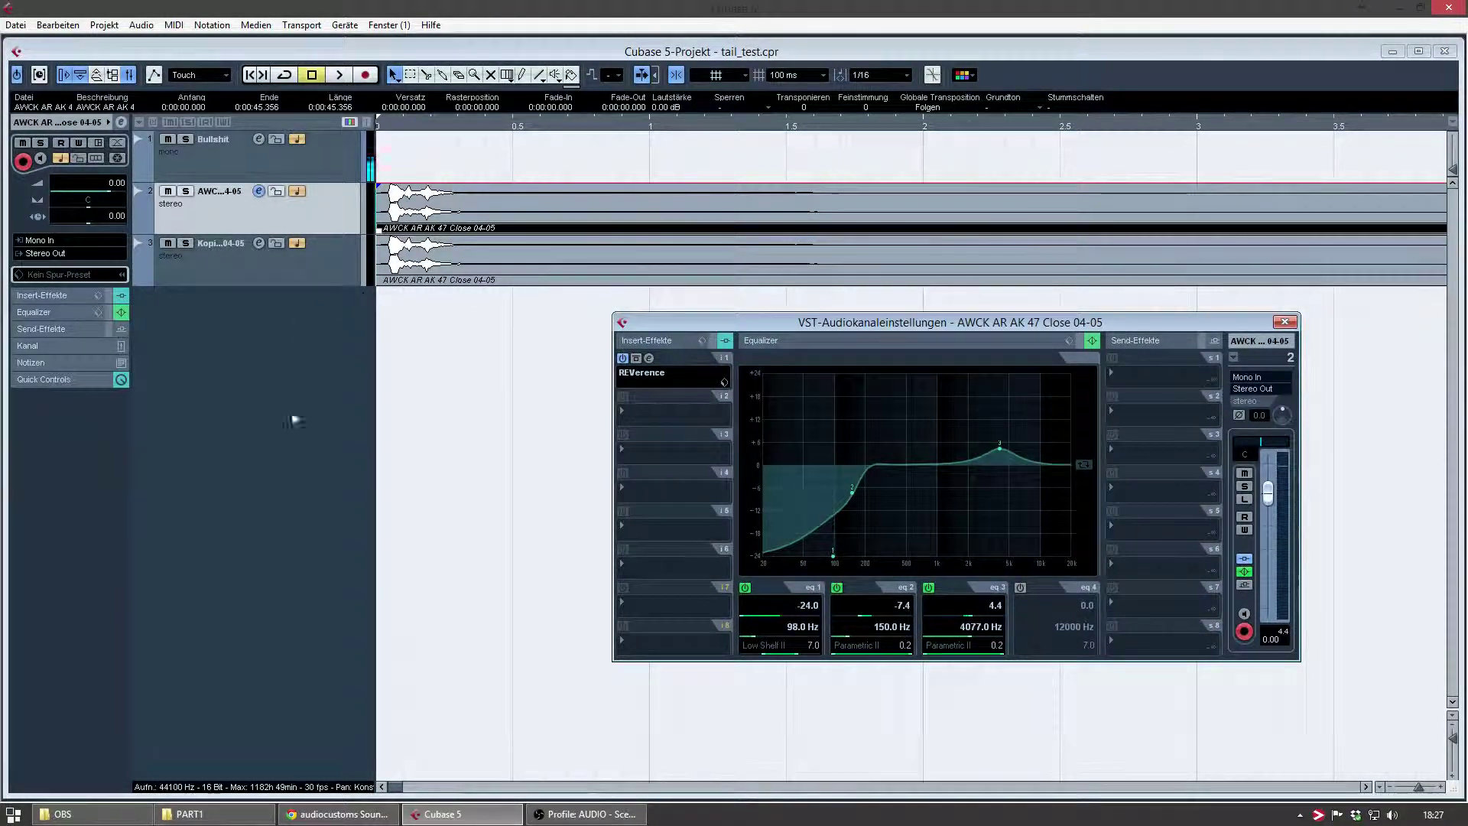
left_click(258, 191)
left_click(259, 191)
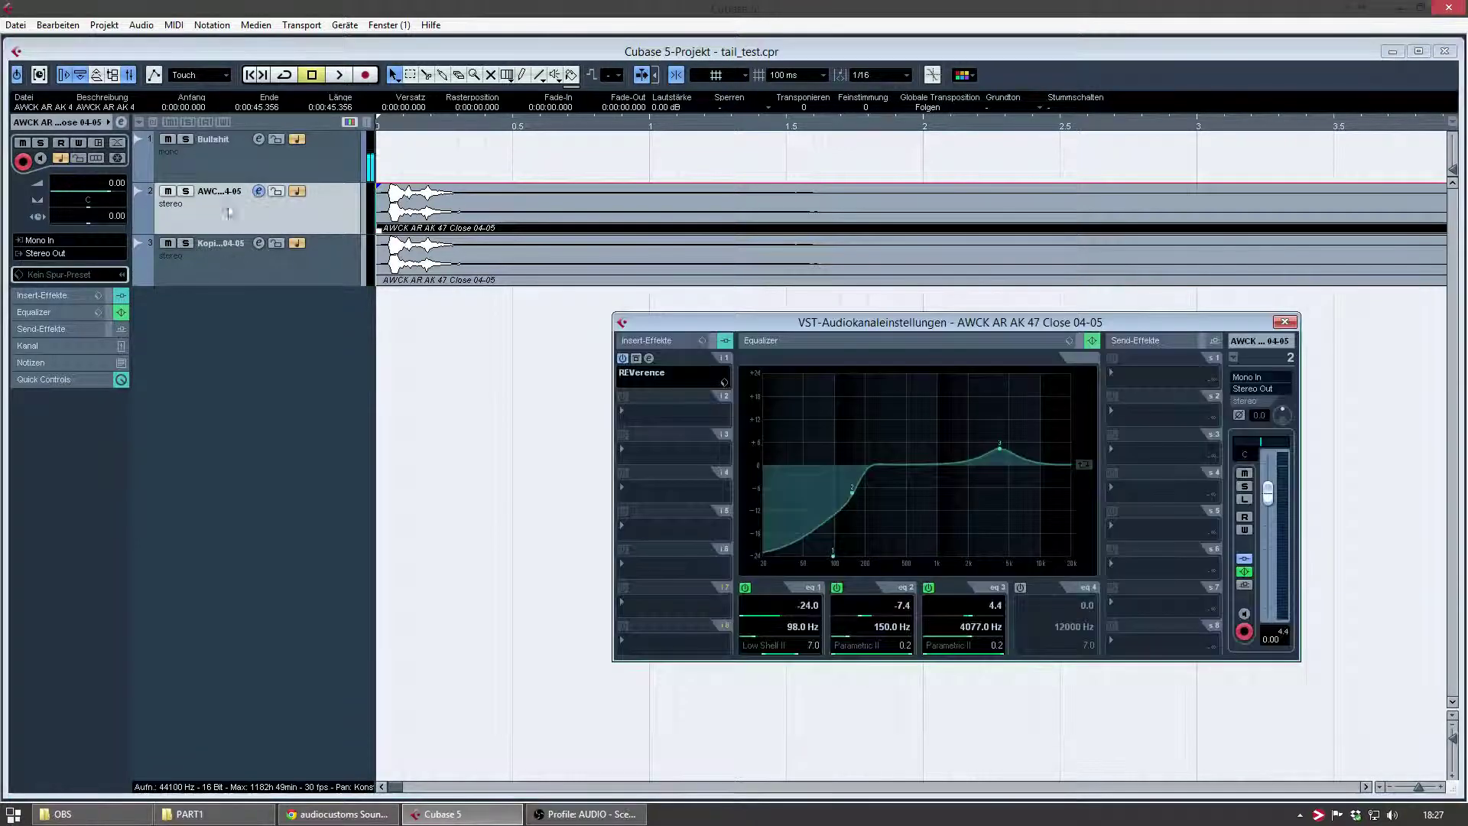
left_click(648, 360)
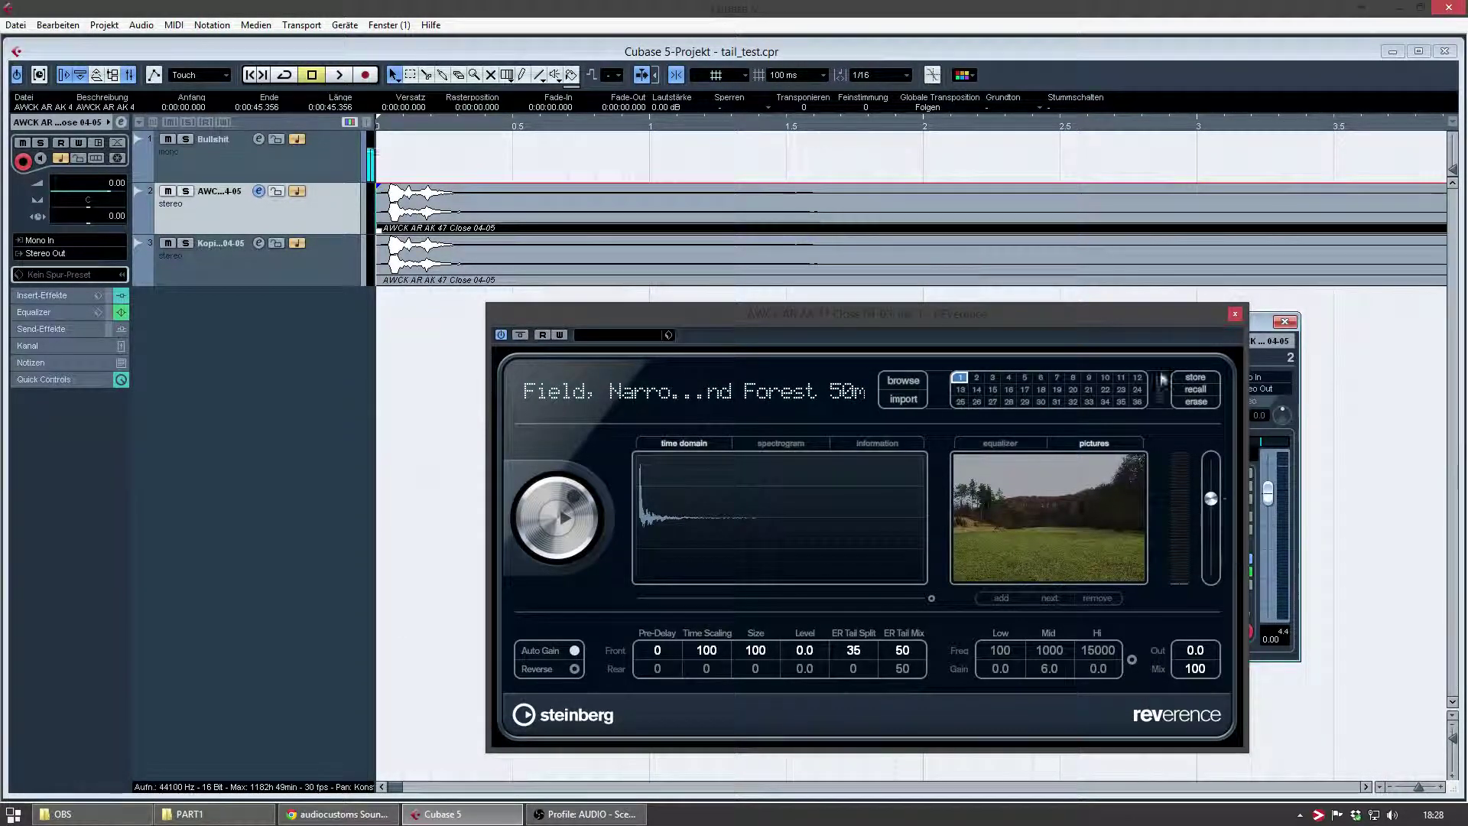
left_click(1235, 315)
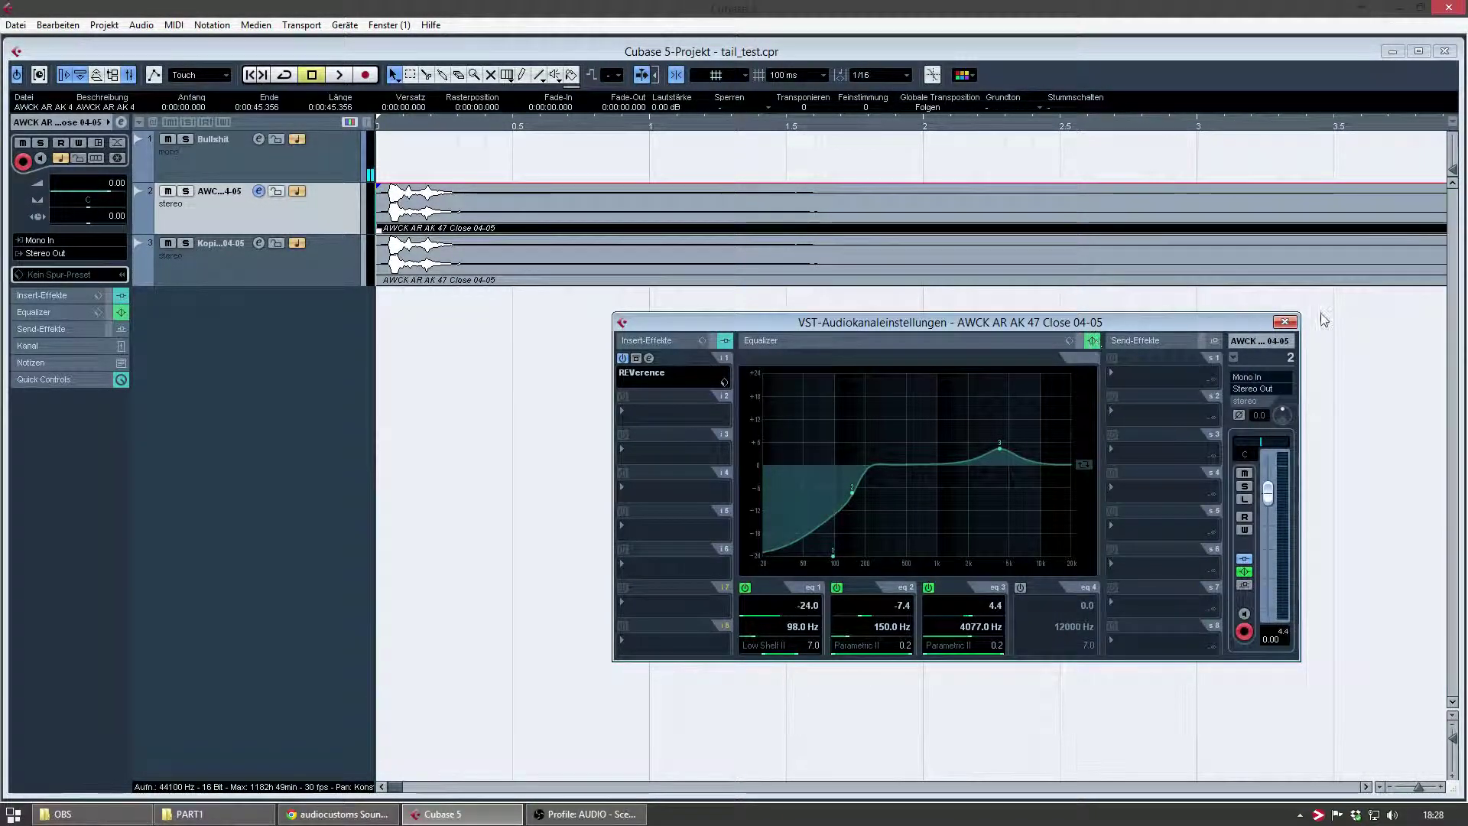
left_click(1285, 322)
left_click(599, 393)
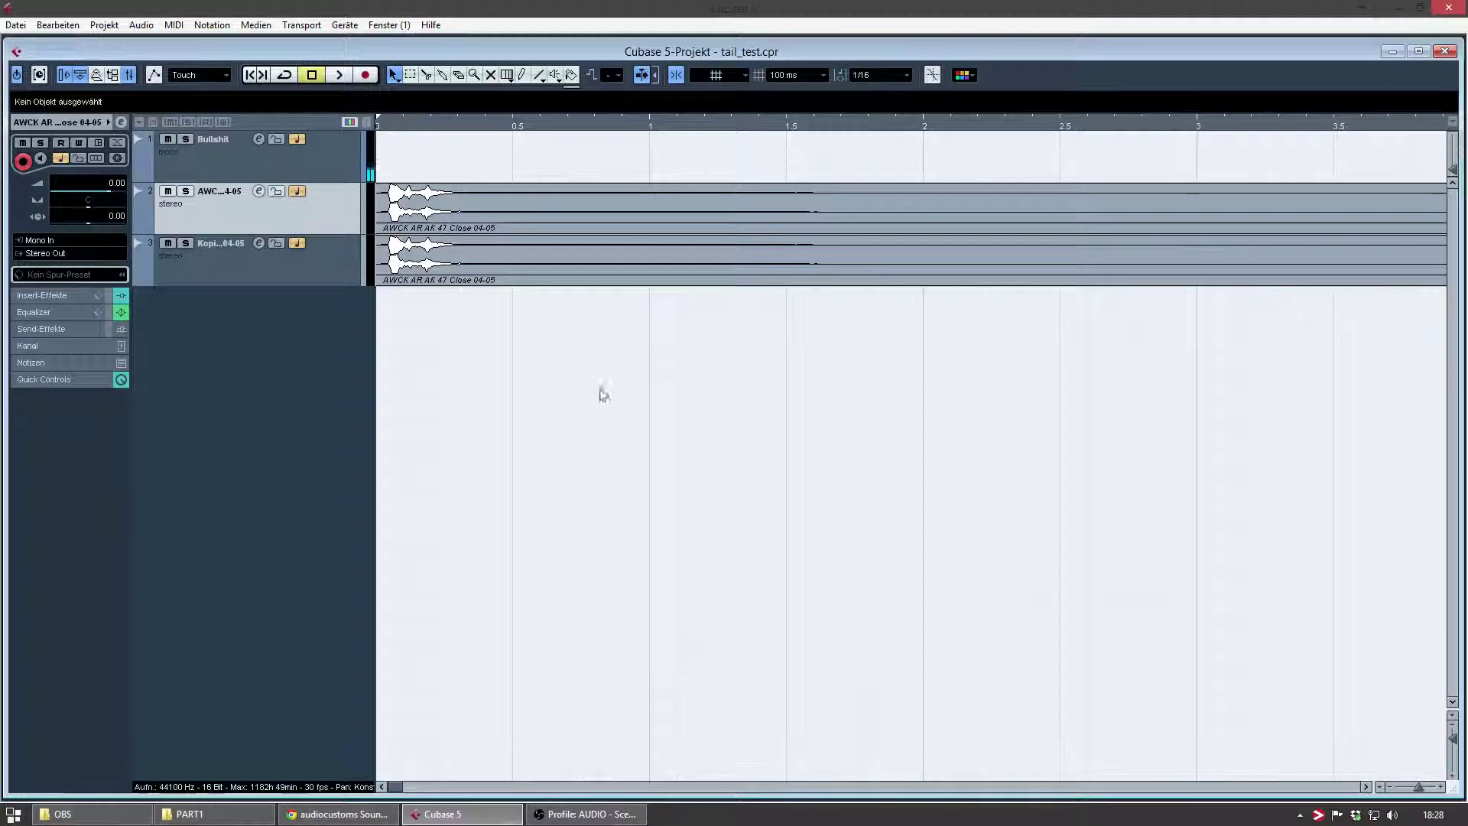
Mute the copied gunshot track on track 3 and set the locators from the project start to about 5 seconds
left_click(232, 268)
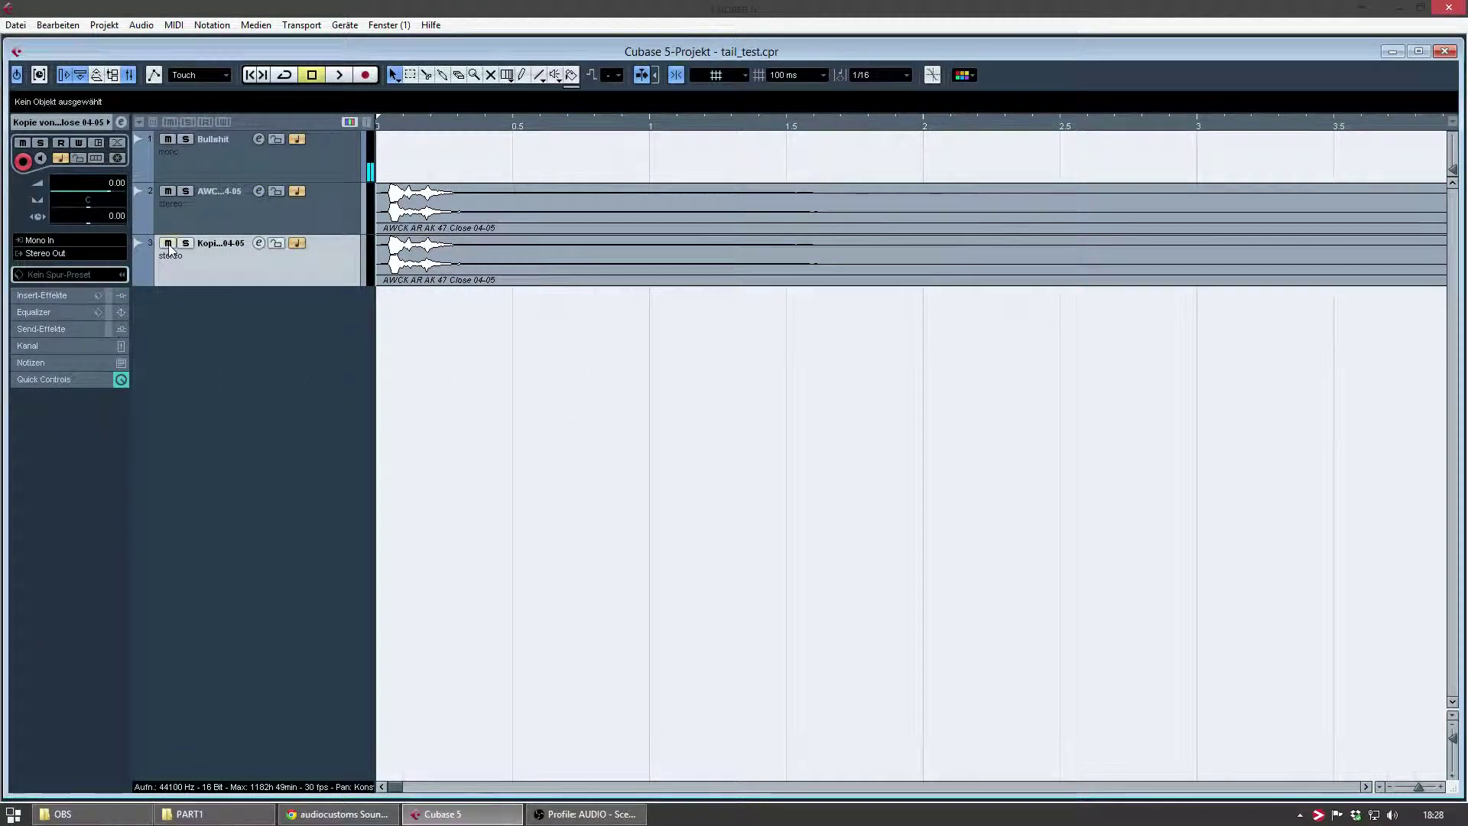
left_click(168, 244)
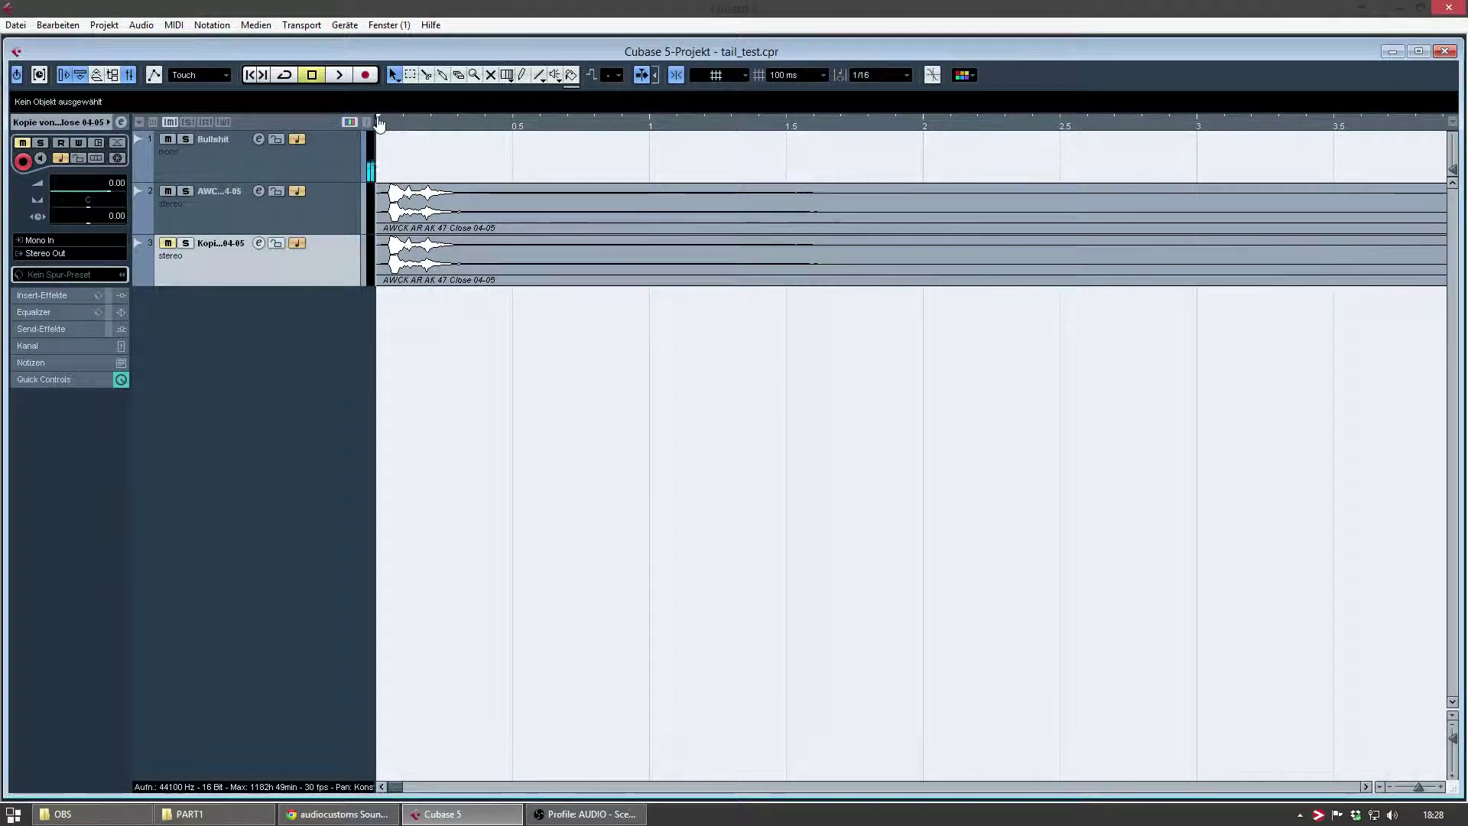
left_click_drag(379, 126, 1335, 180)
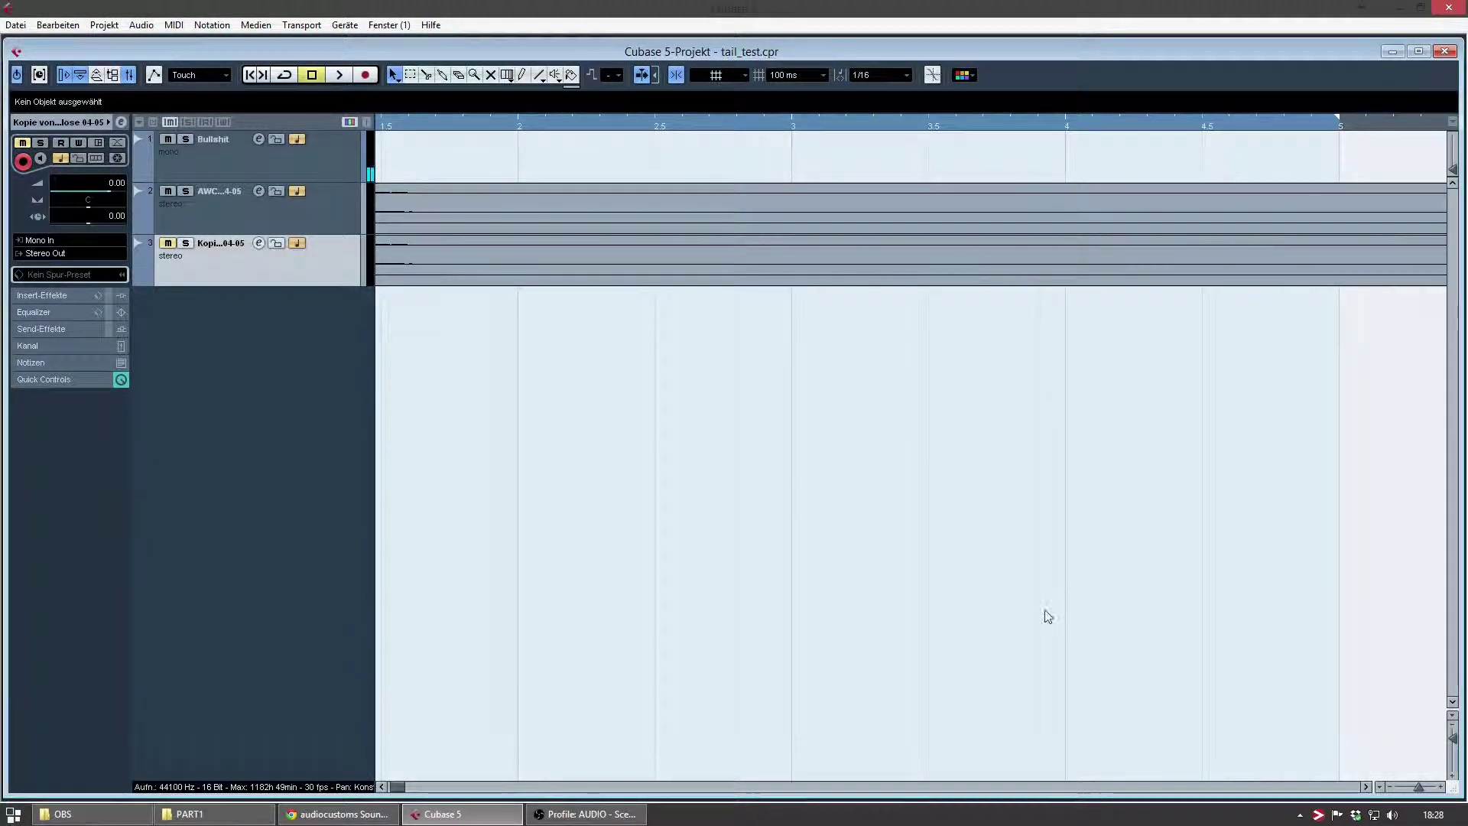
left_click_drag(402, 785, 397, 786)
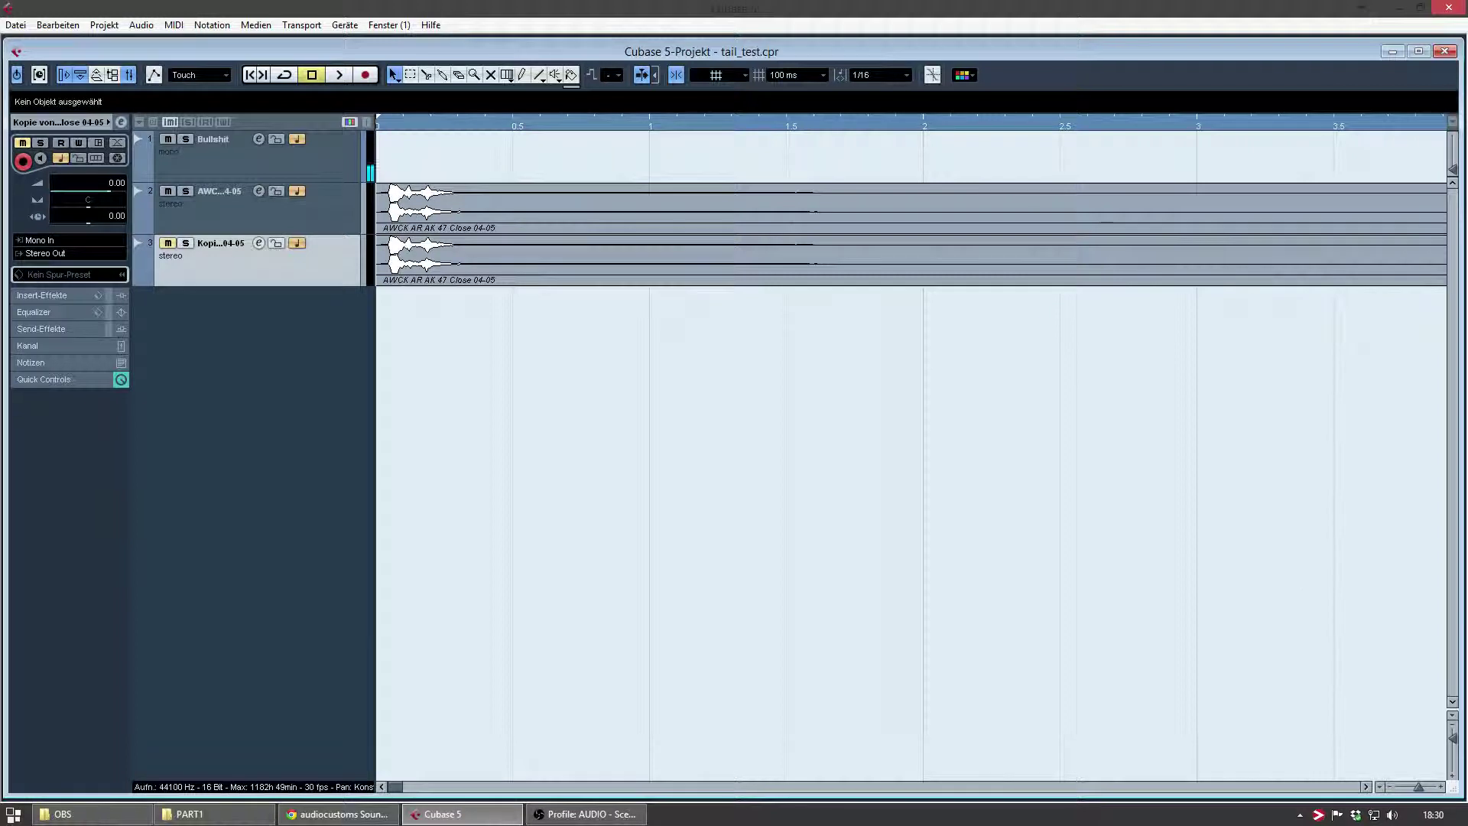
left_click(1362, 6)
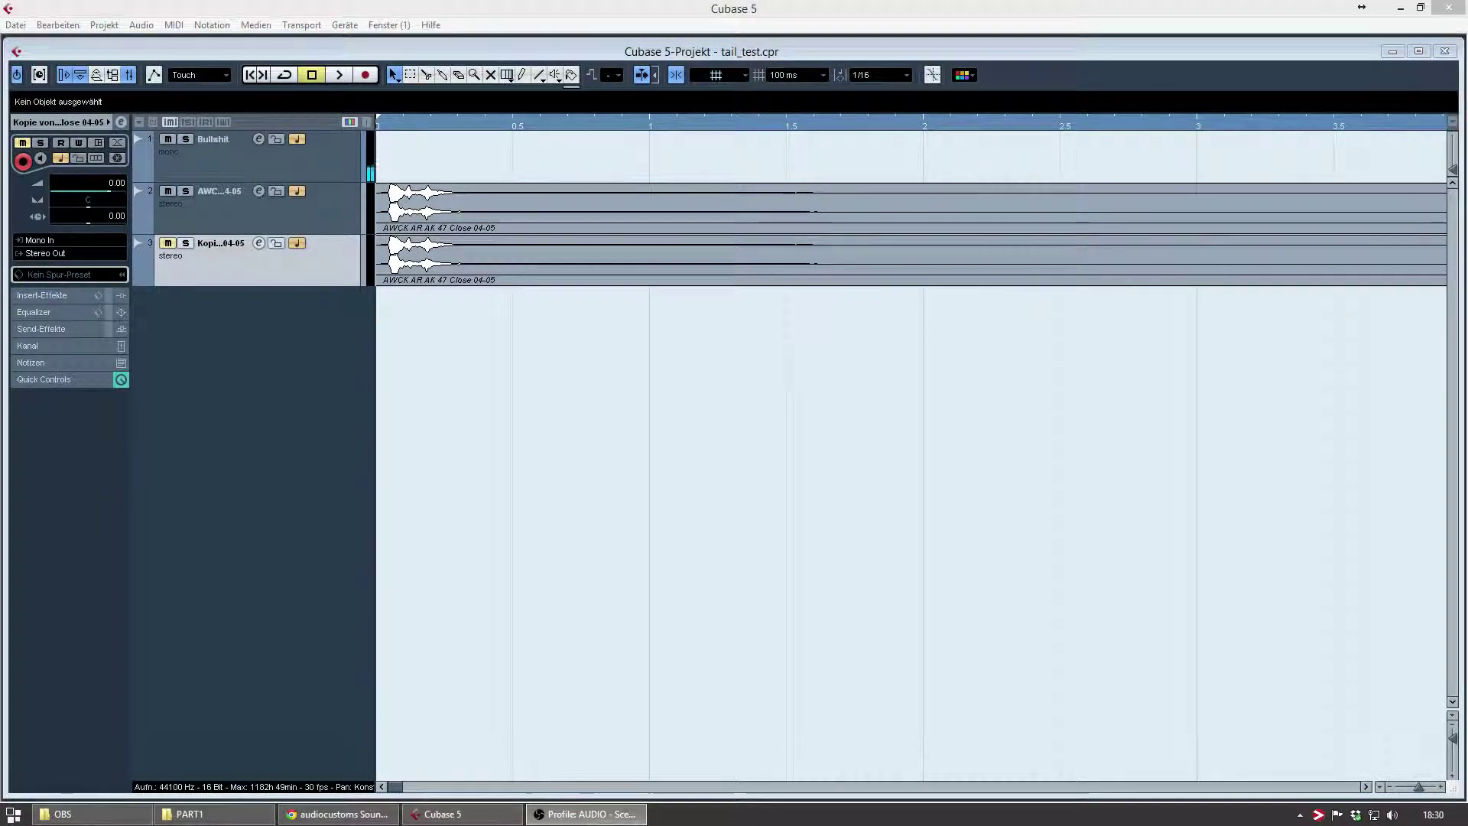